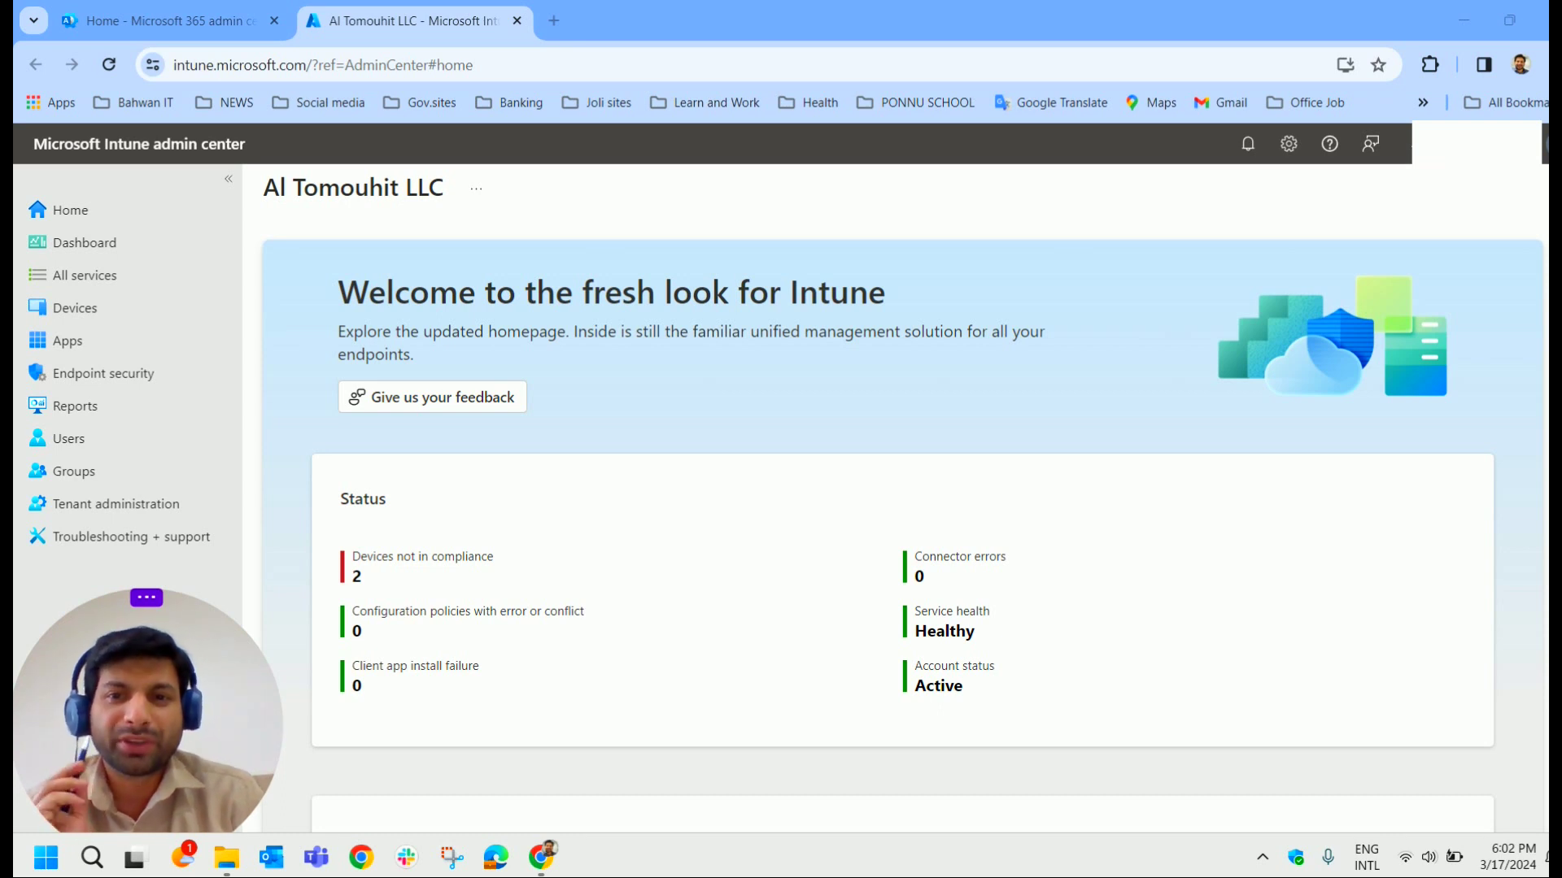
- Check the agent installer in the INTUNE folder, narrowing the Name column, then go back to Intune
key(alt+Tab)
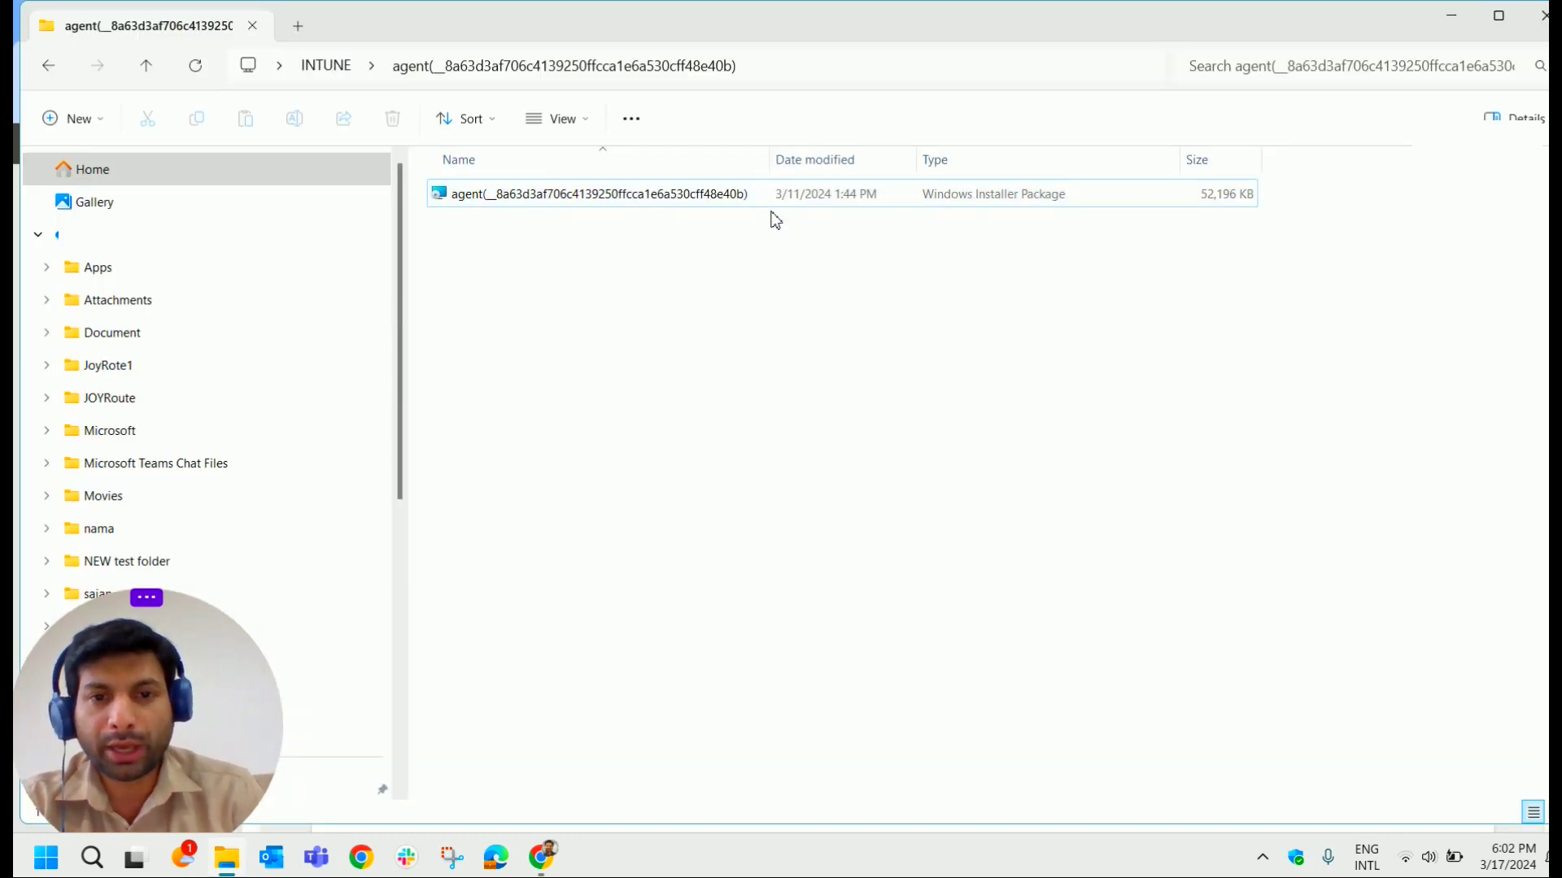
drag(771, 164, 562, 164)
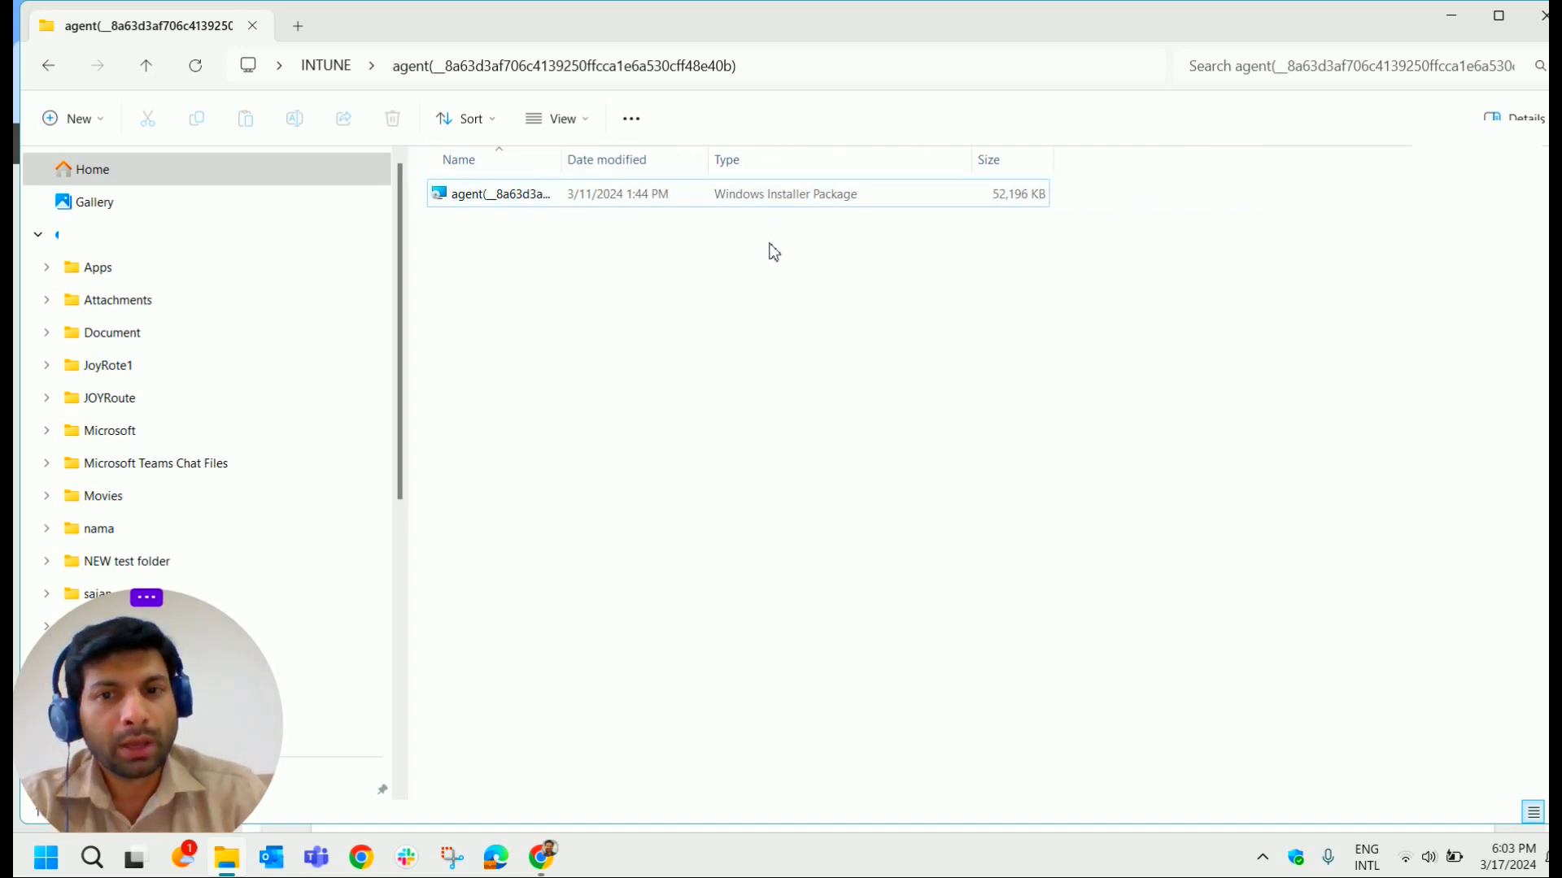
click(560, 856)
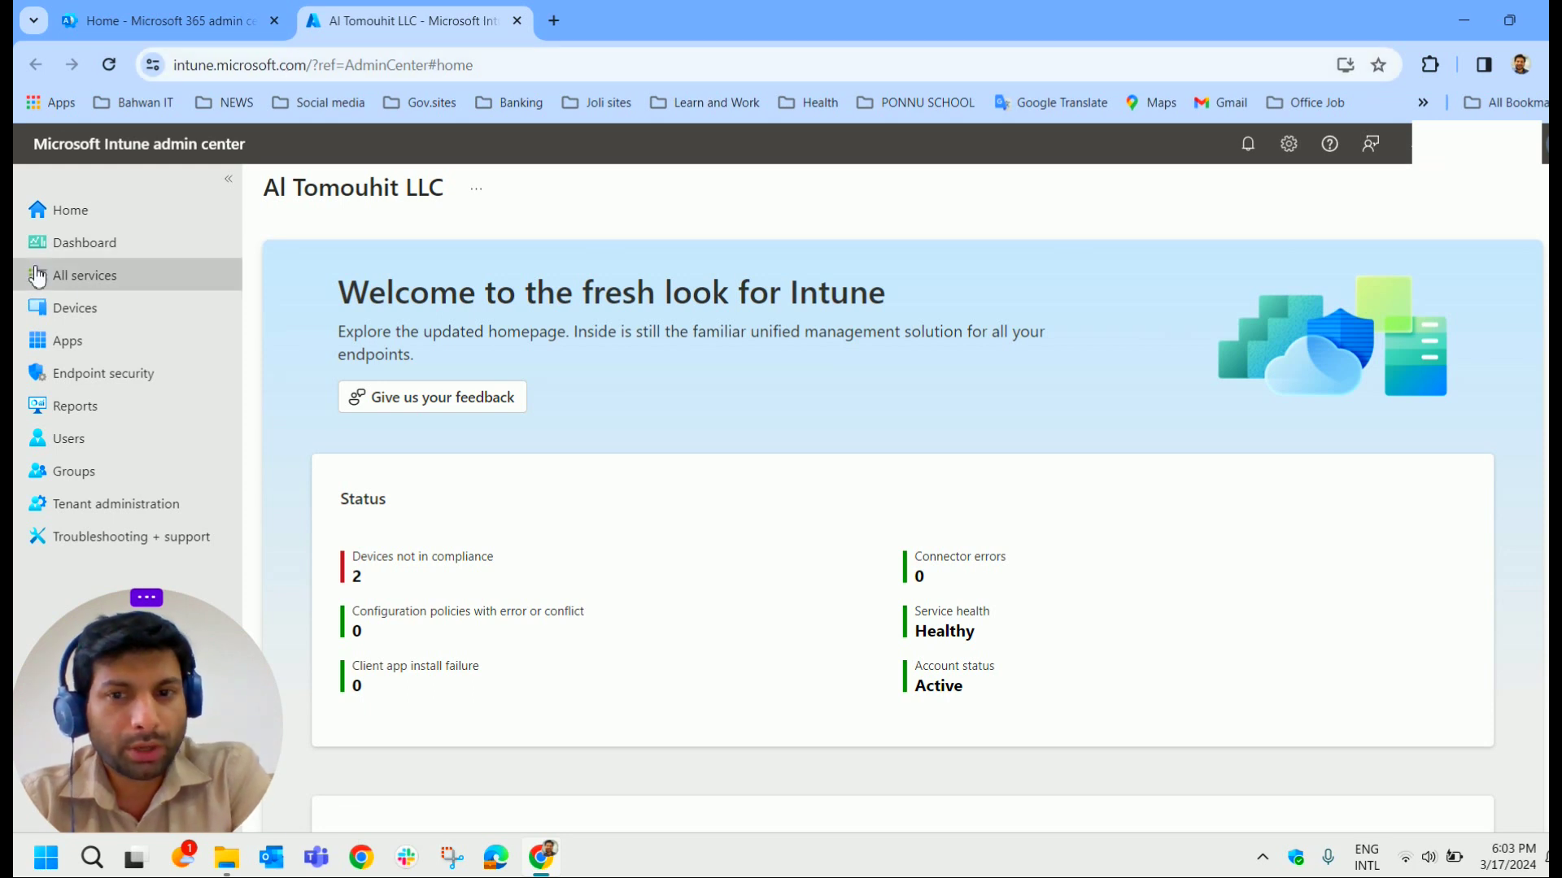
- Go to Apps | All apps and start adding a new app
click(146, 346)
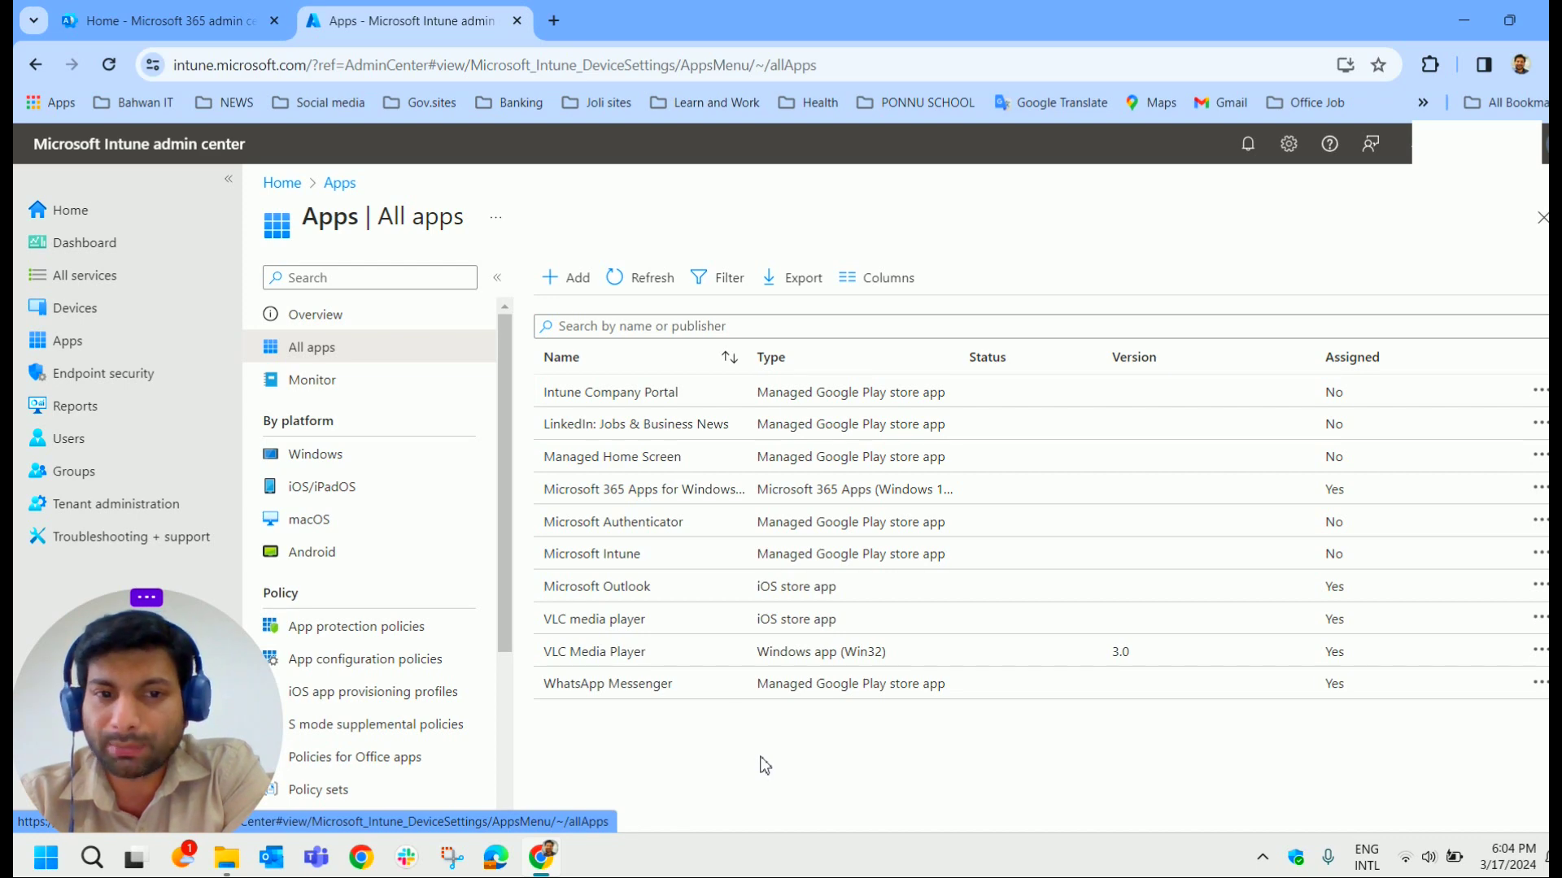
click(564, 285)
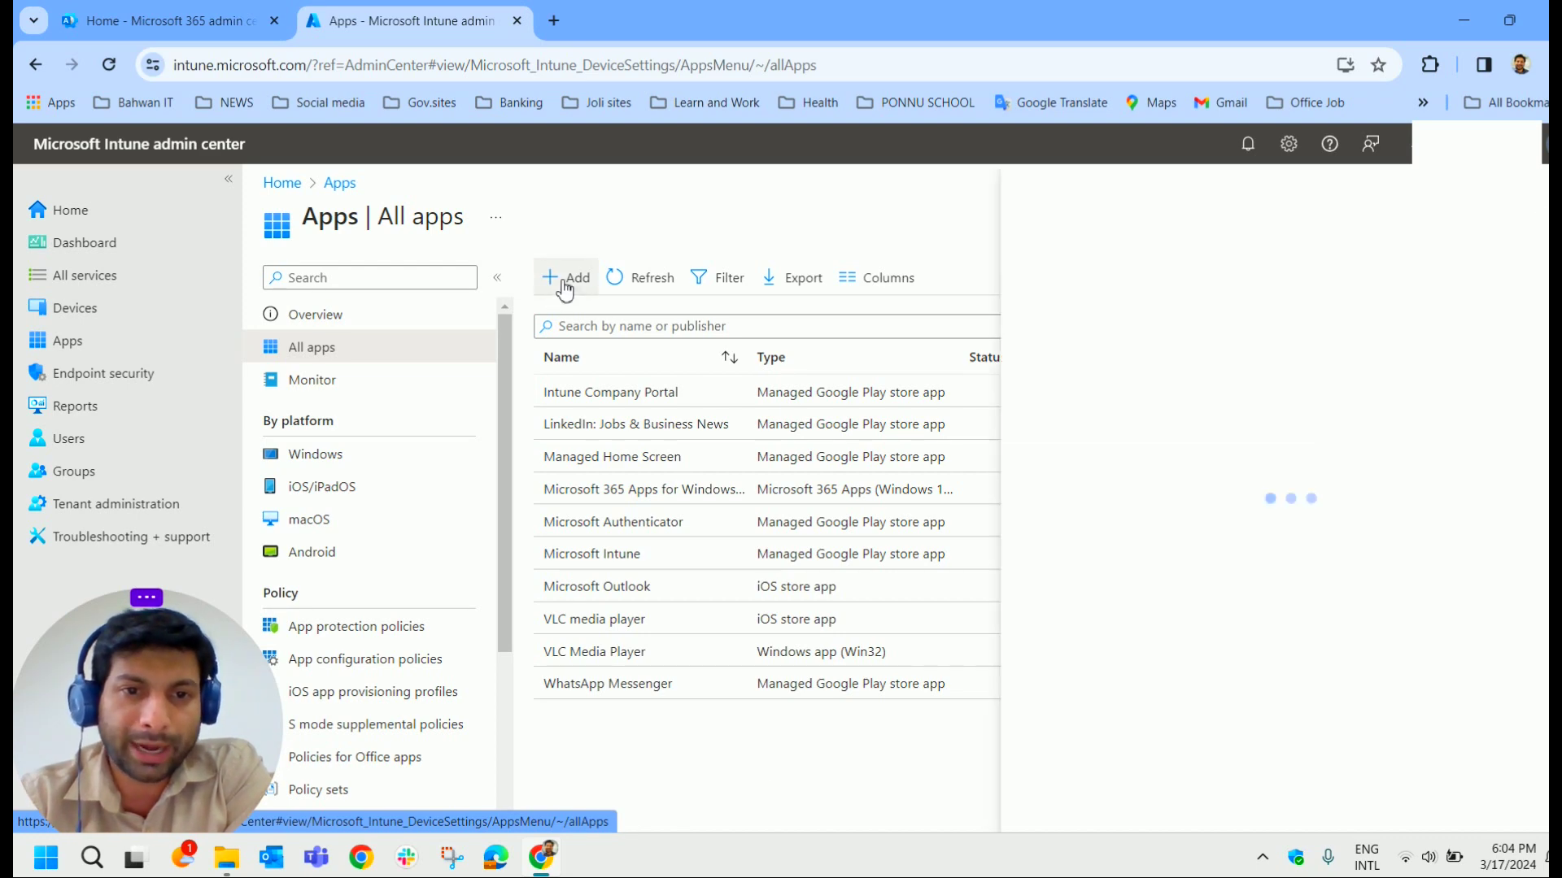
- Pick Line-of-business app from the Other section of the App type list
click(1312, 290)
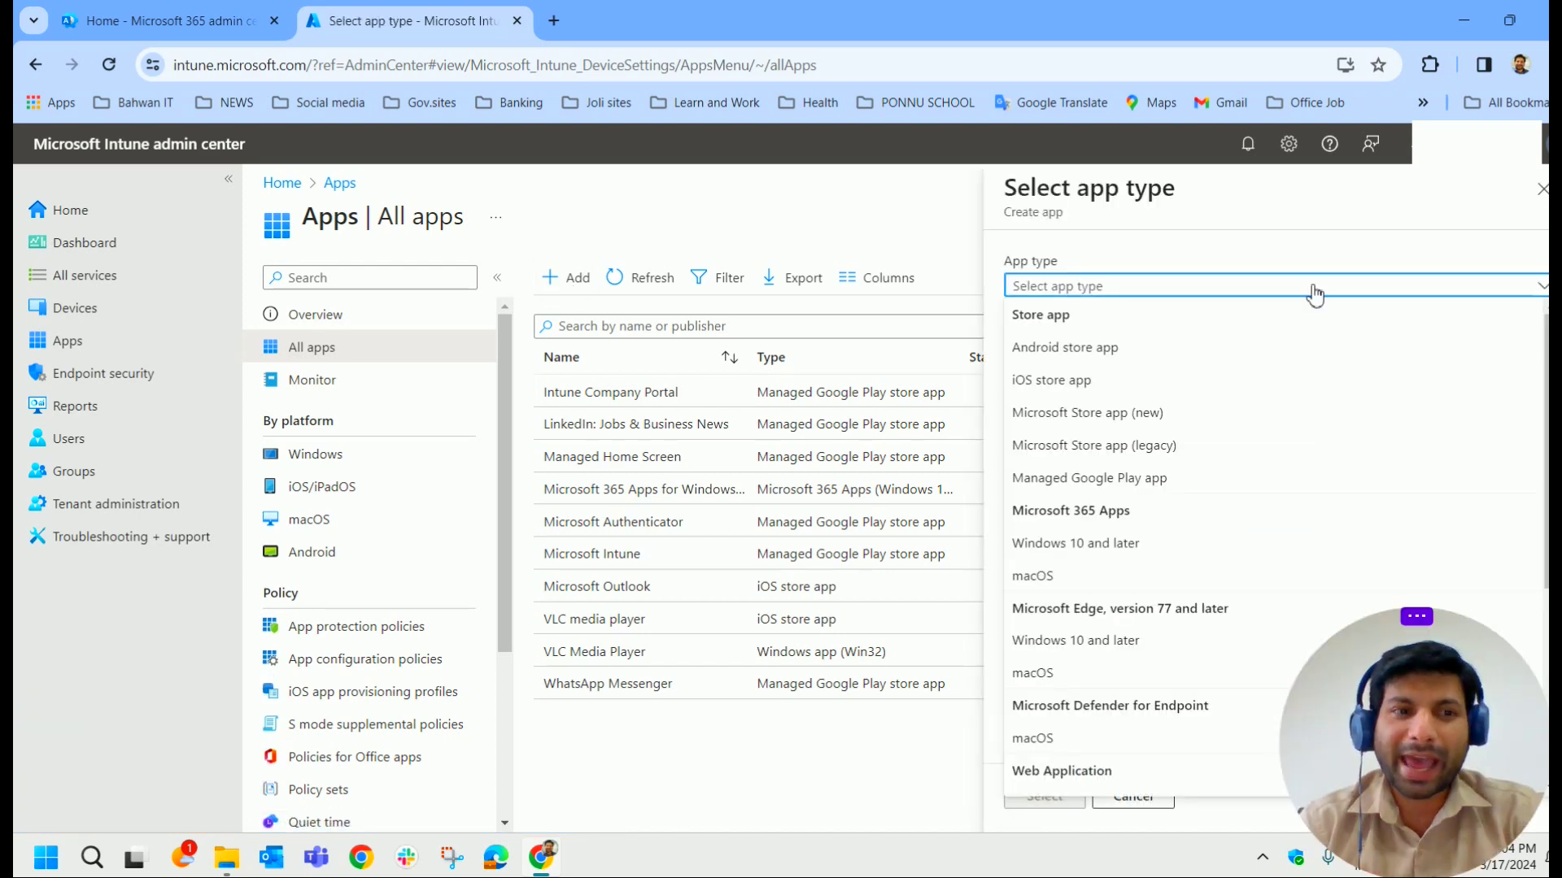
scroll(1222, 530, down, 3)
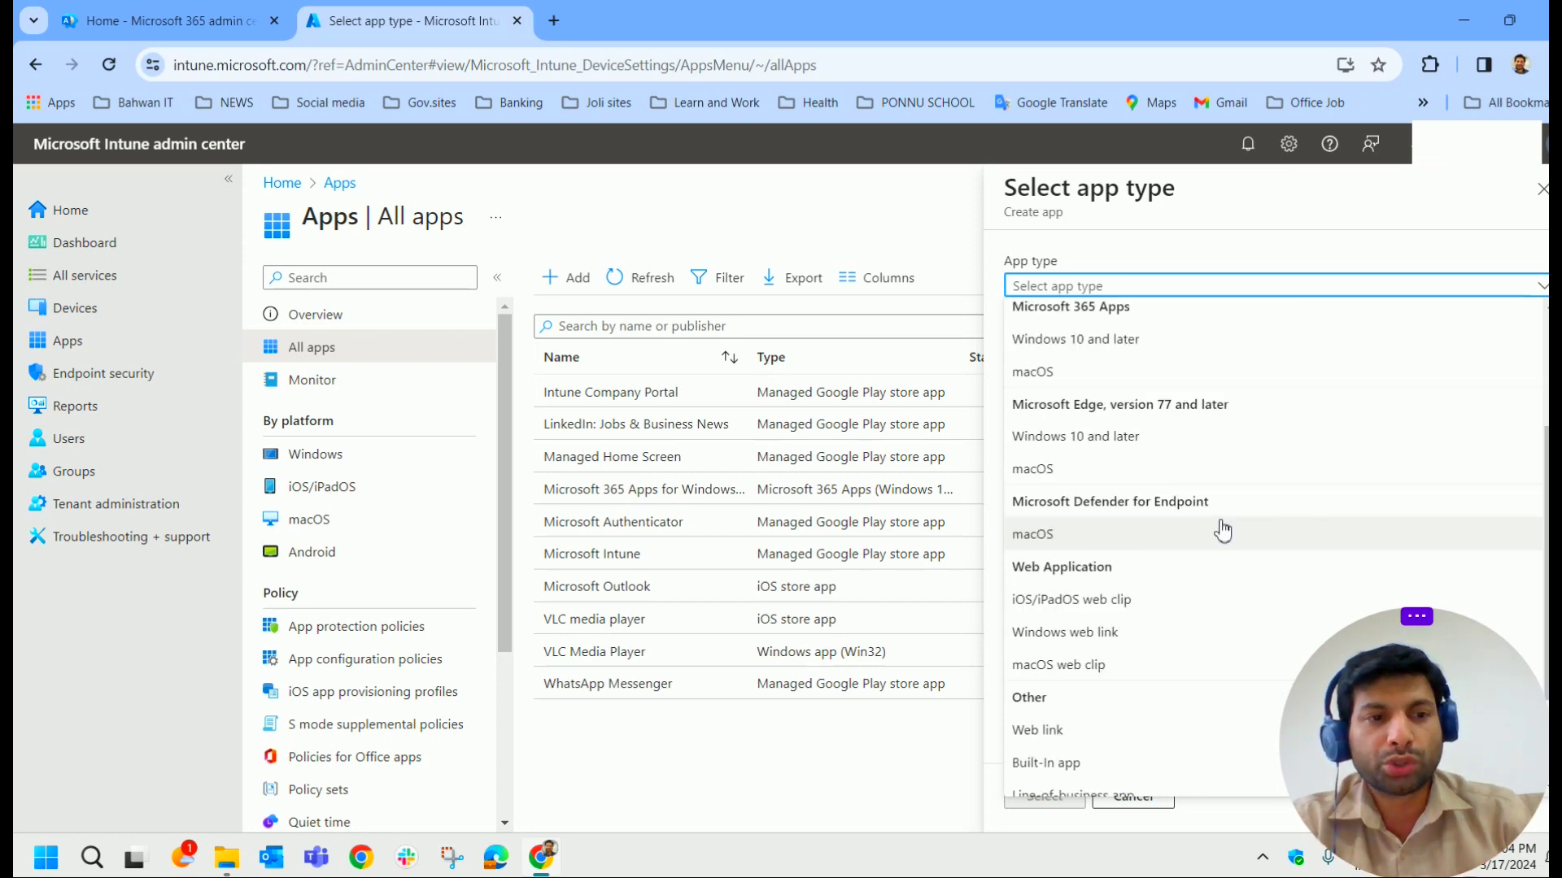
scroll(1188, 601, down, 2)
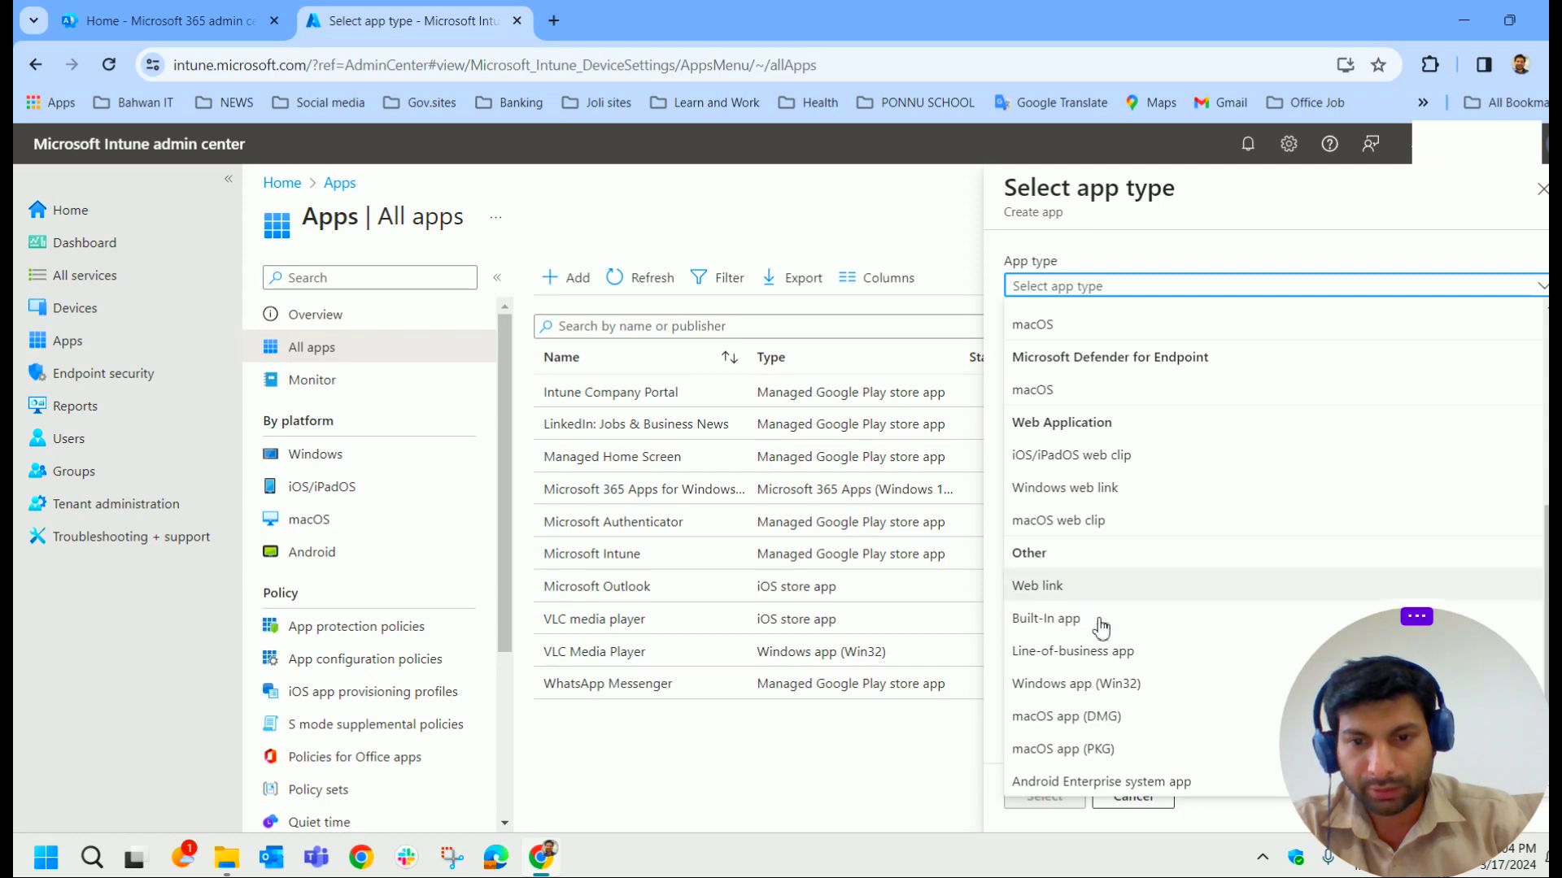
click(1137, 653)
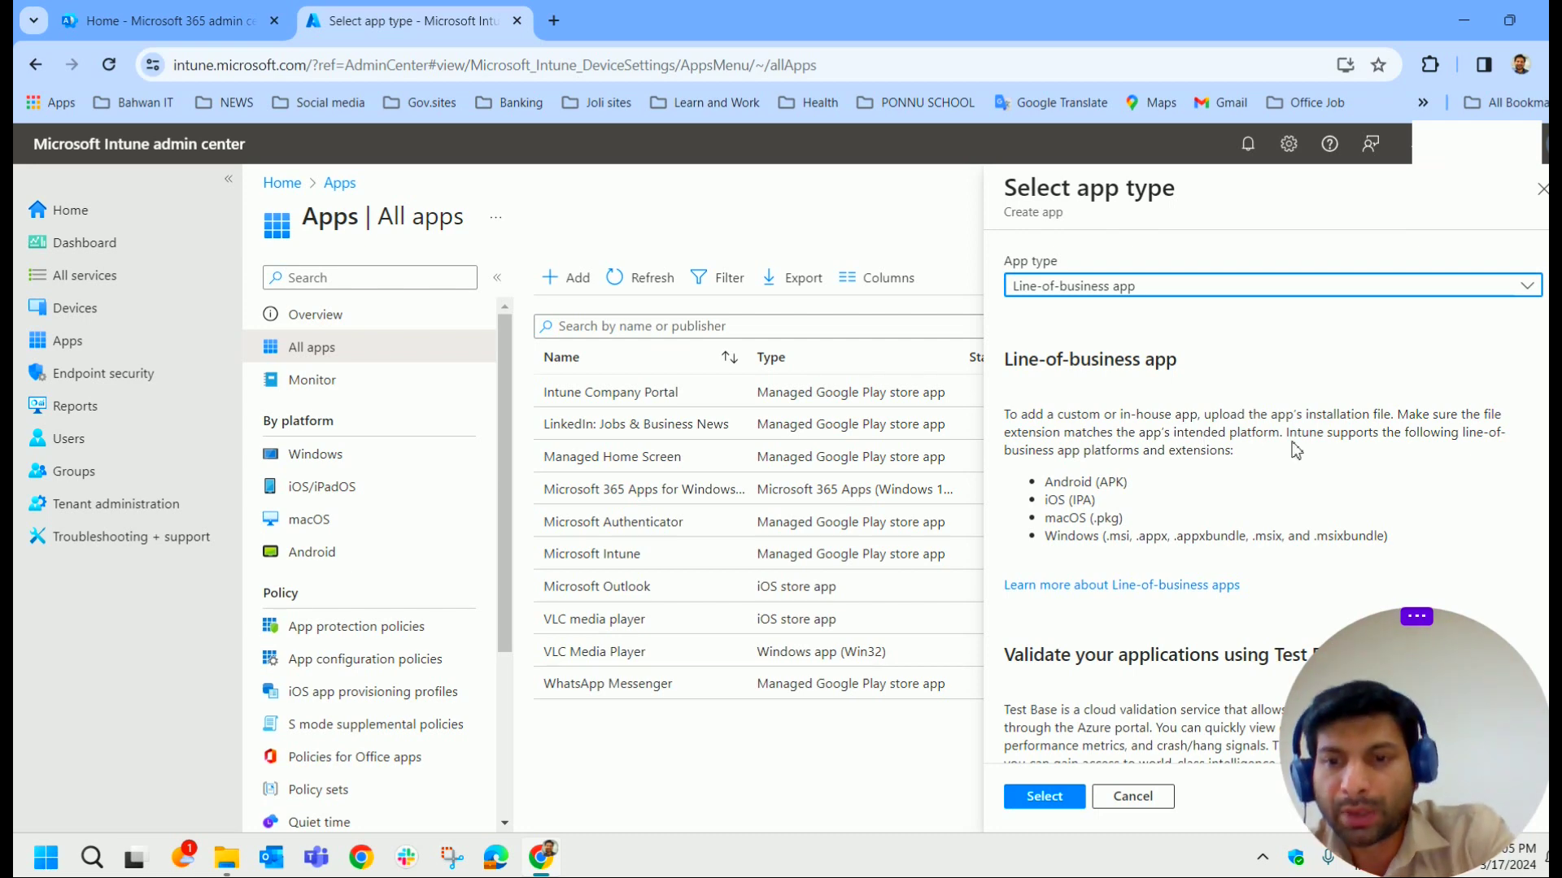
drag(1423, 628, 153, 599)
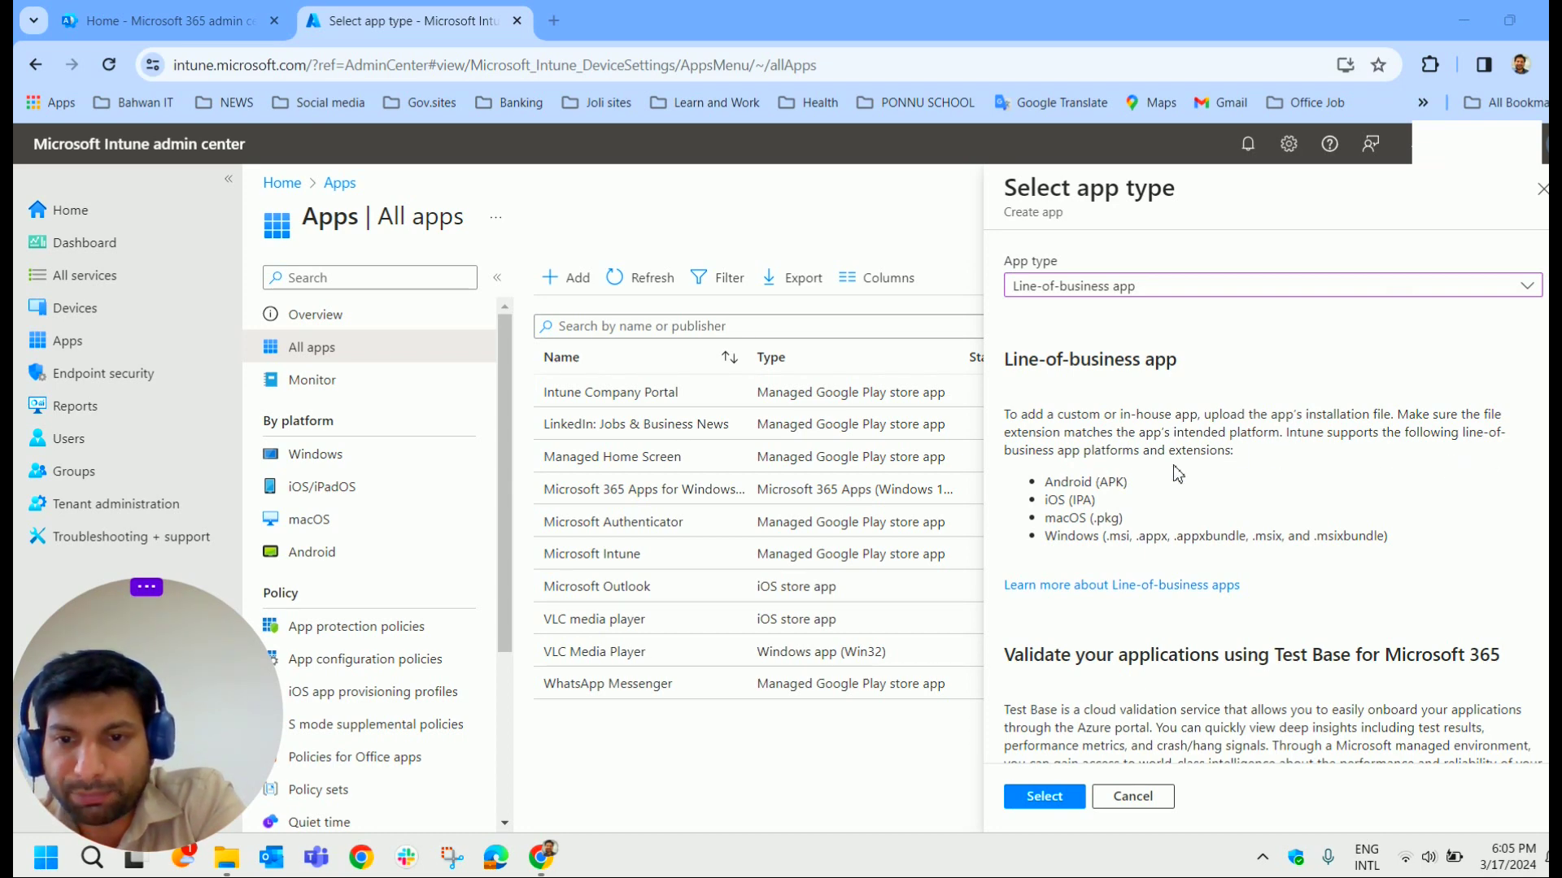
- Review the supported platforms and file extensions, then confirm Line-of-business app as the type
drag(1238, 454, 1040, 486)
click(1184, 500)
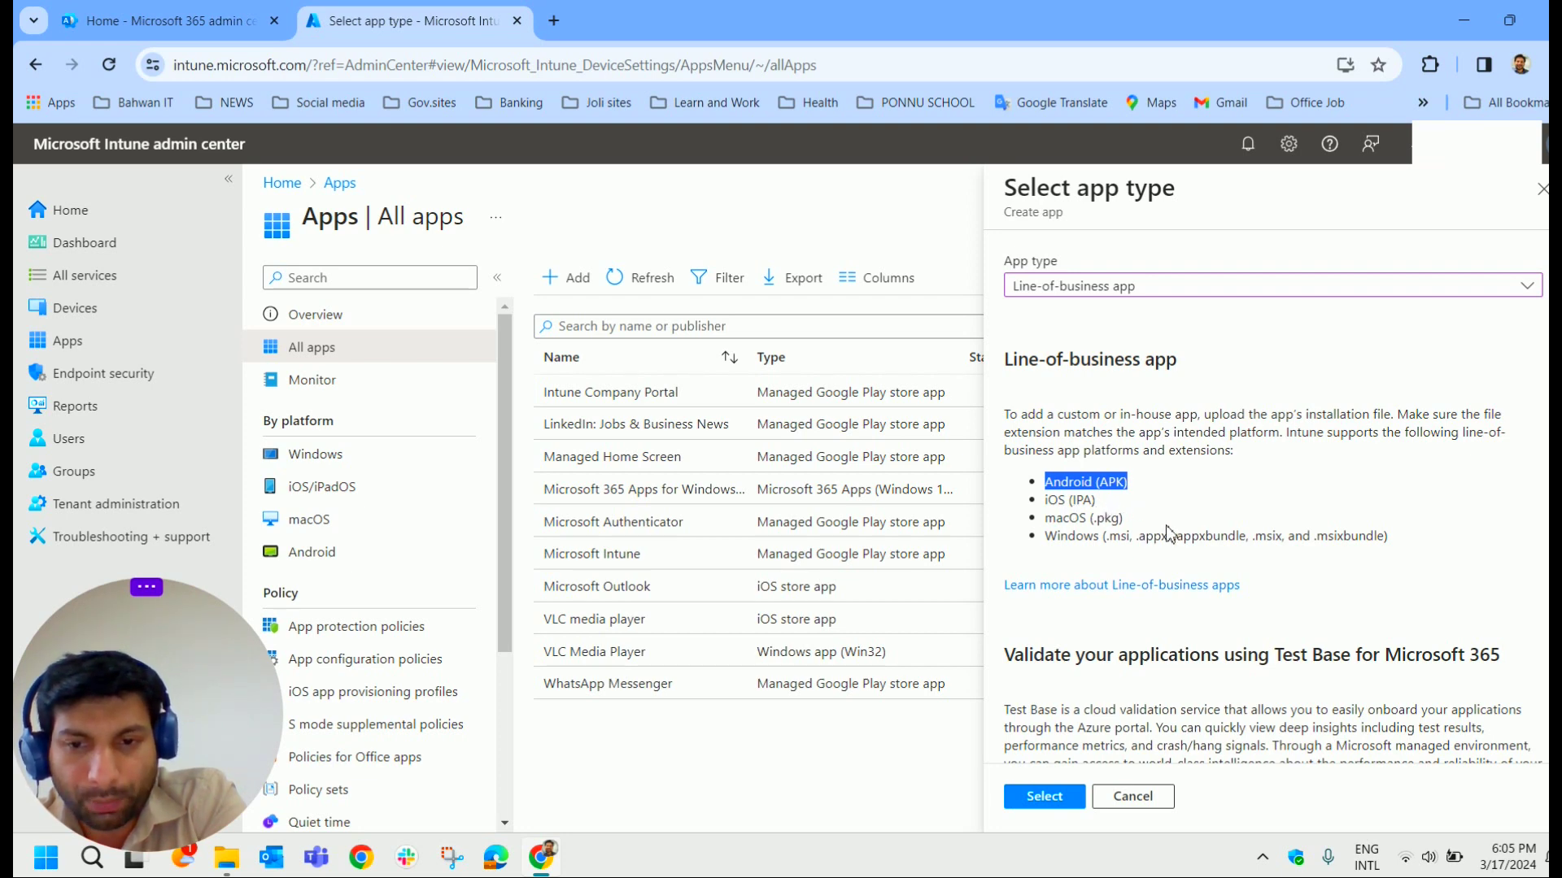
drag(1131, 520, 1056, 521)
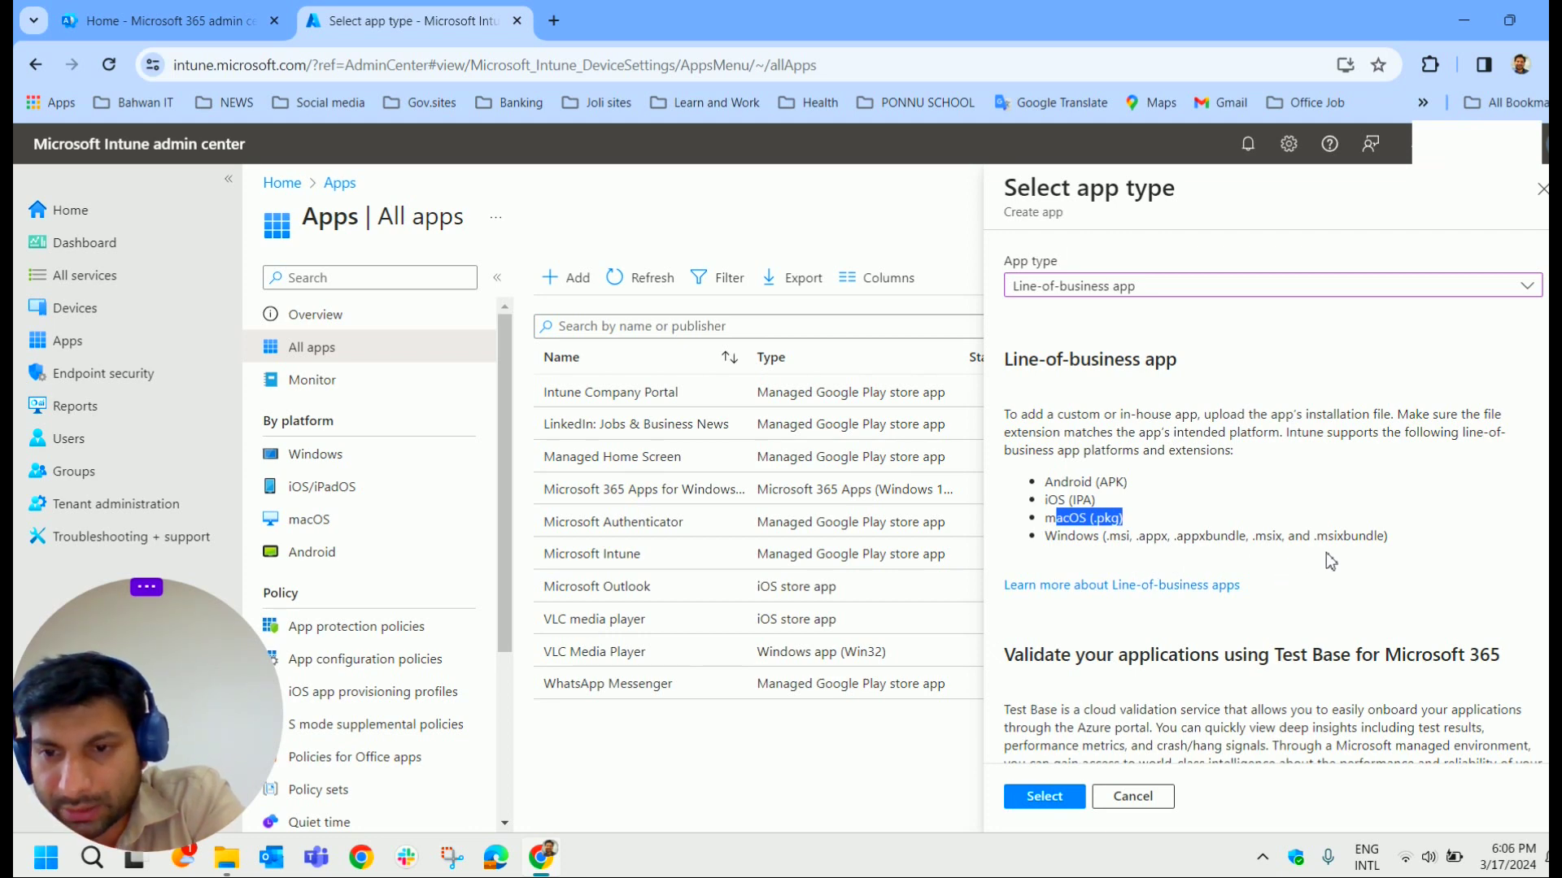
drag(1410, 548, 1099, 539)
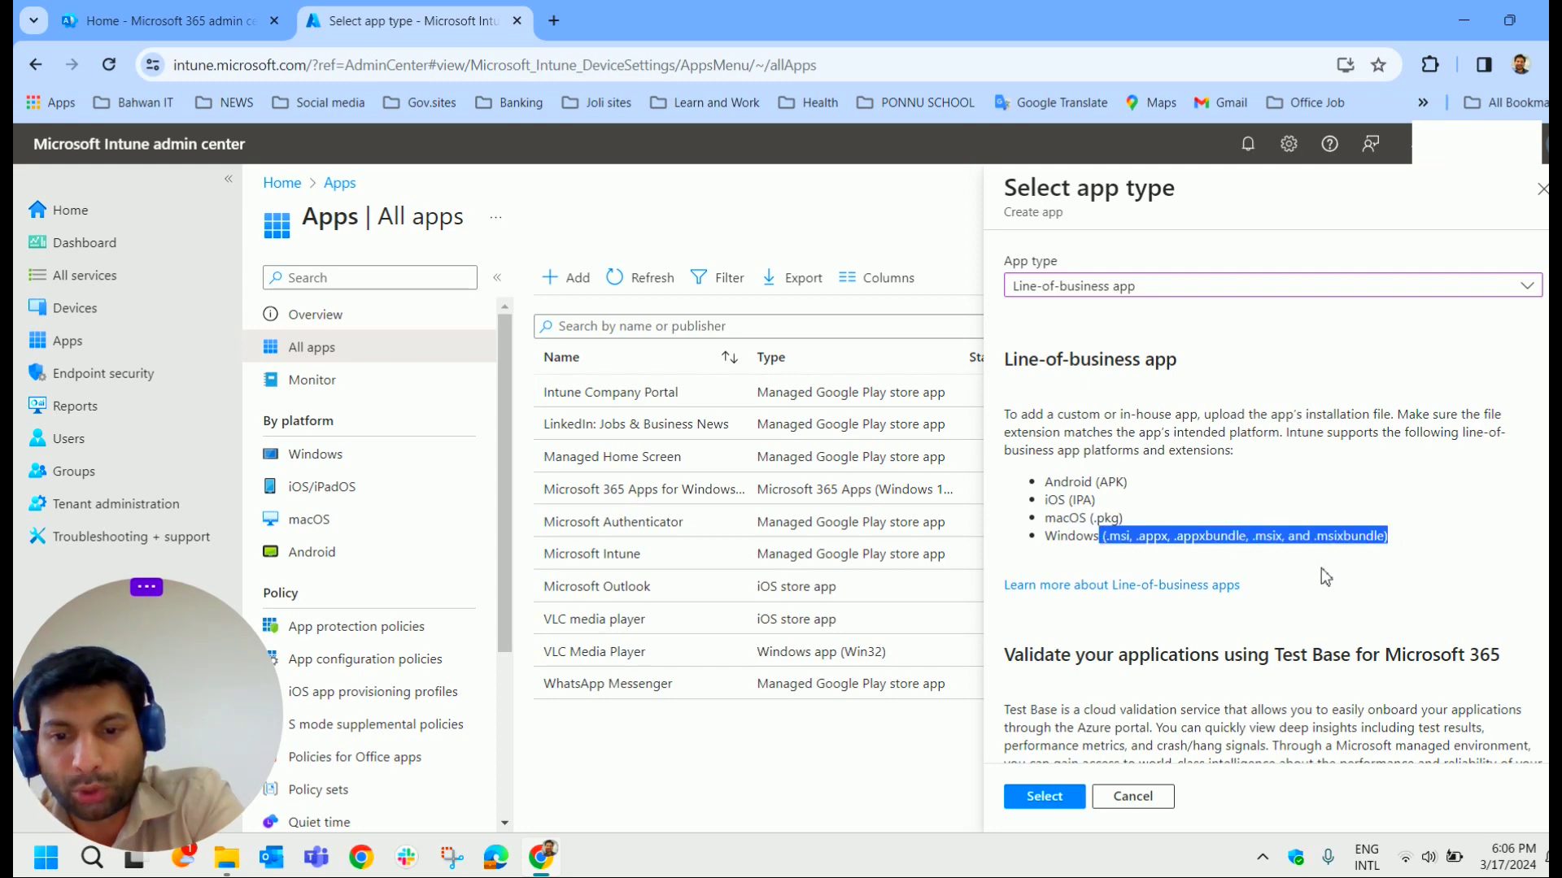
scroll(1334, 569, down, 1)
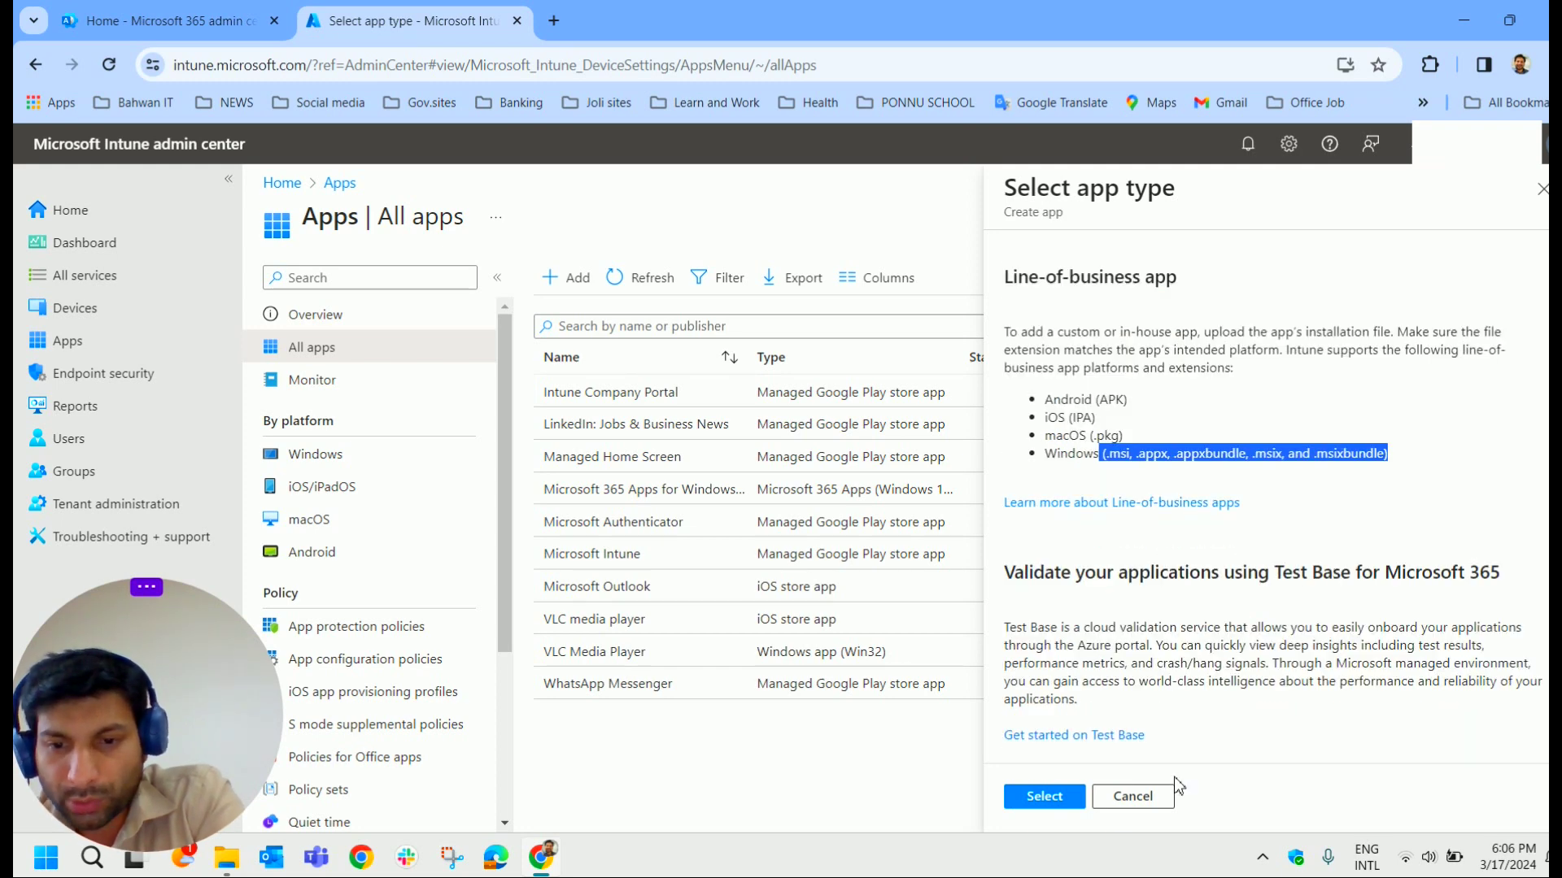
click(1045, 796)
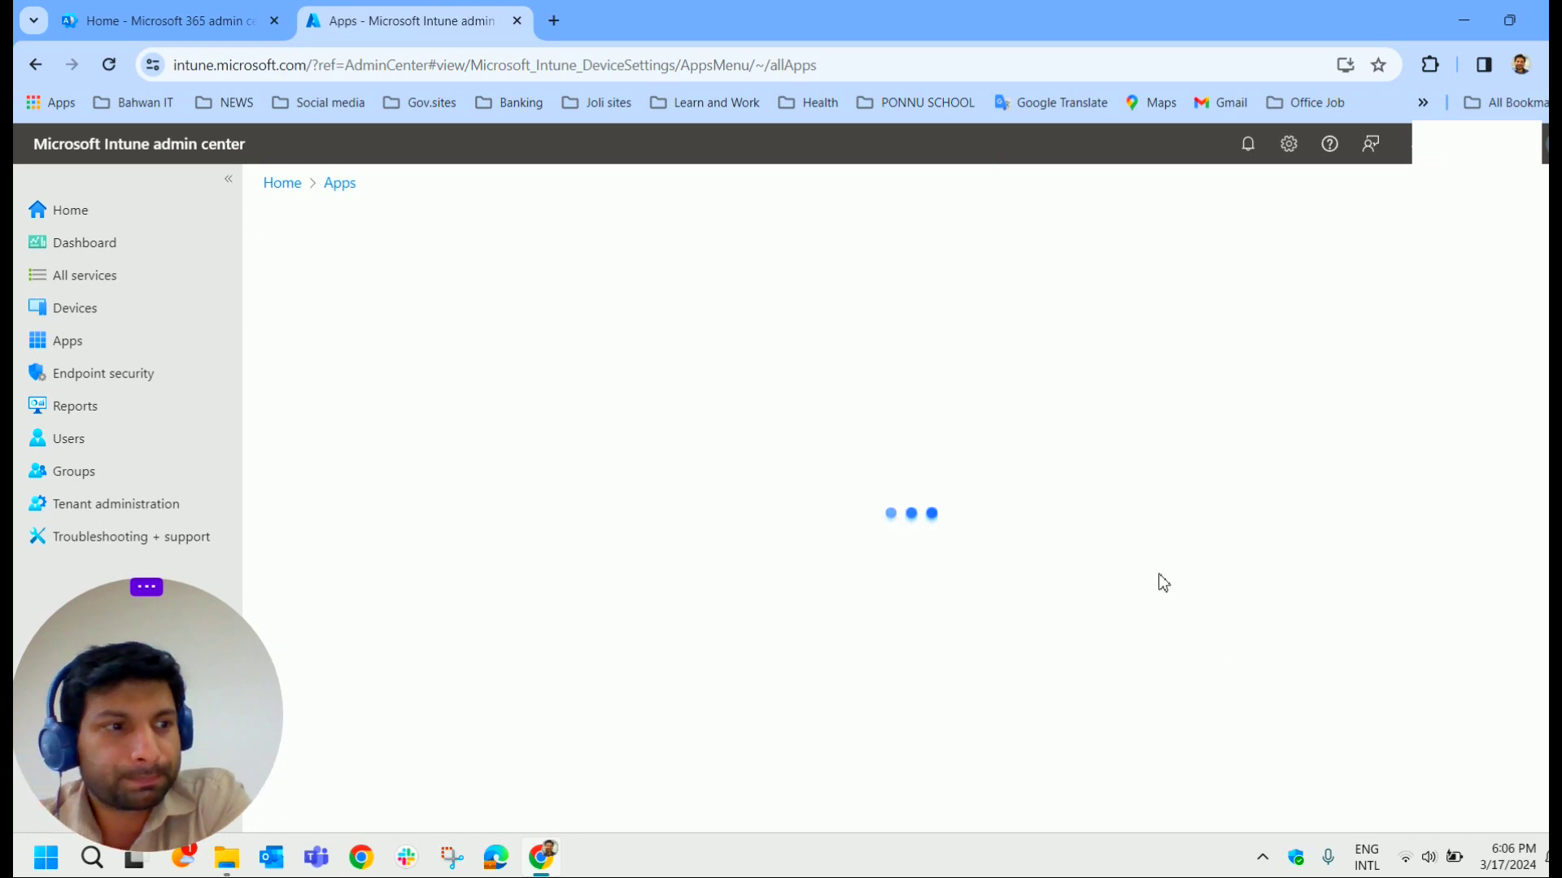
- Upload the agent .msi from Desktop > INTUNE > agent as the app package file
mouse_move(358, 358)
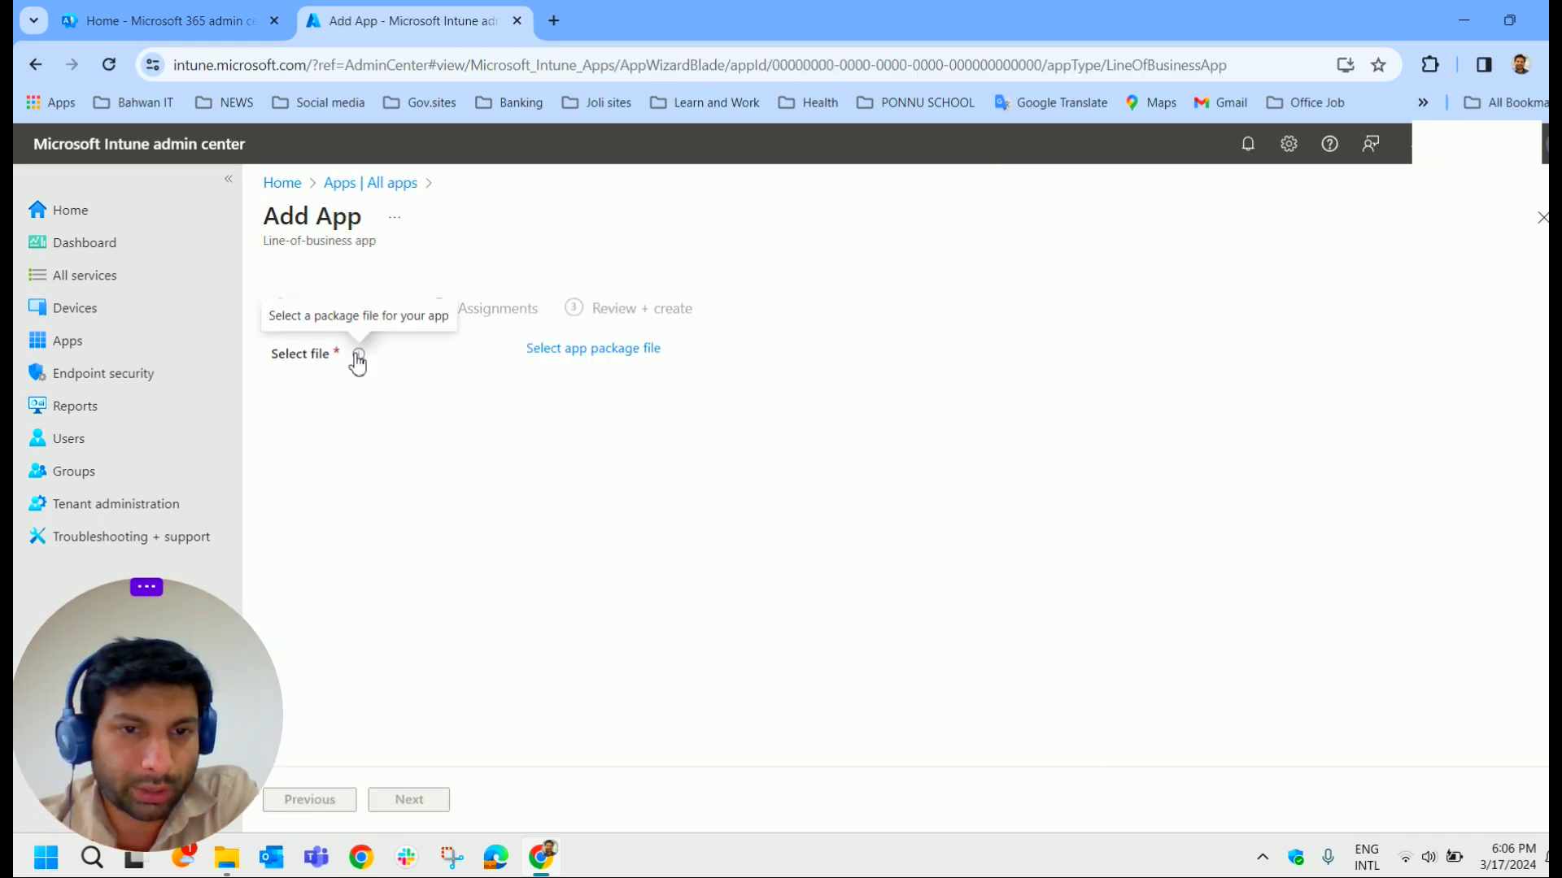
click(584, 357)
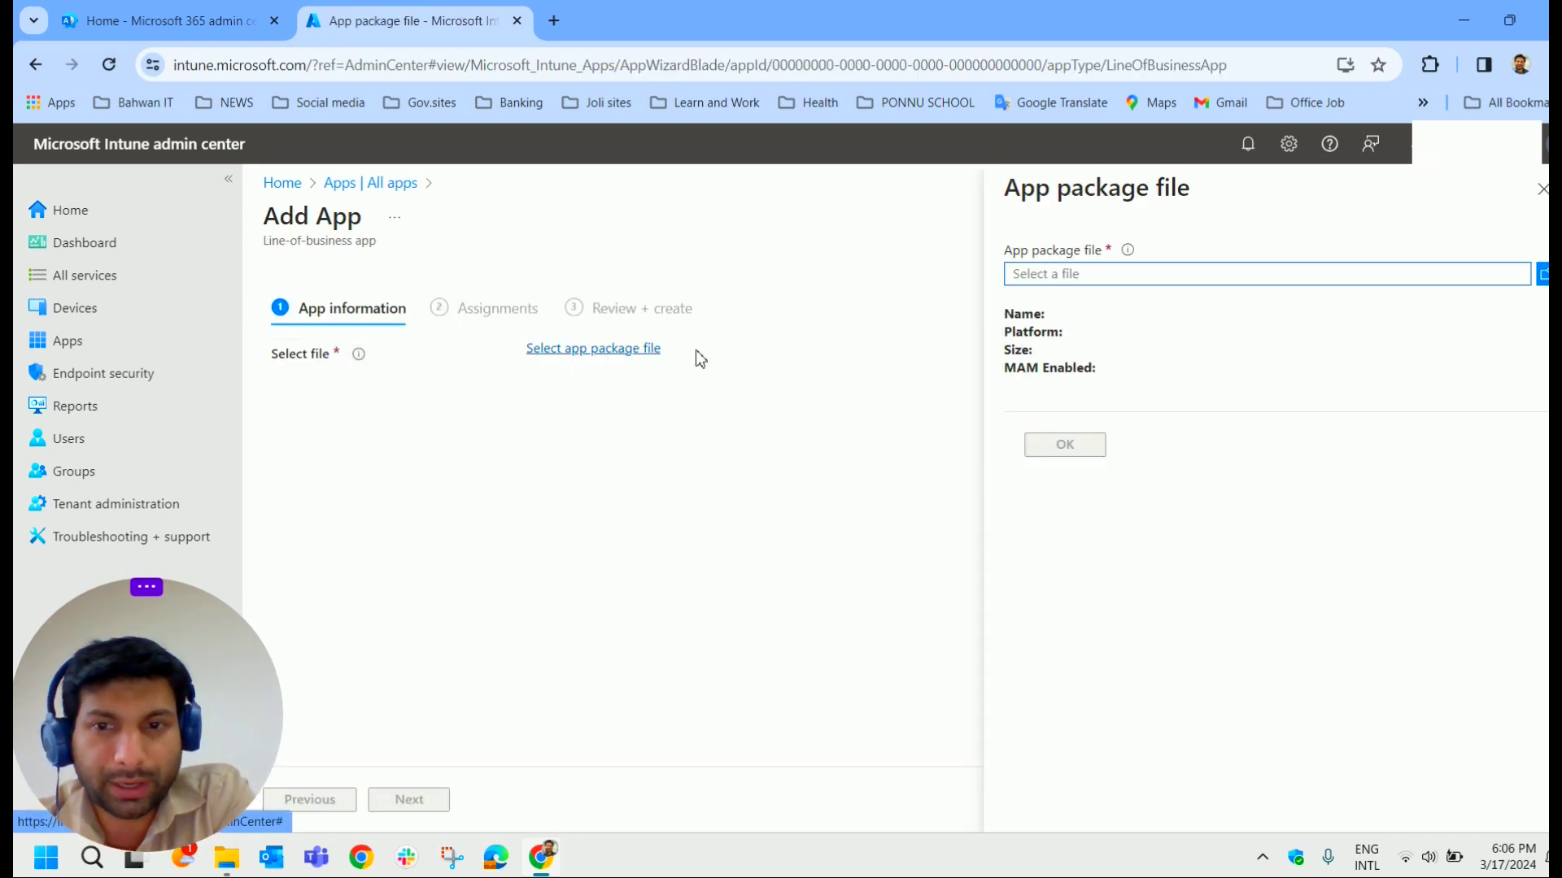
click(1468, 275)
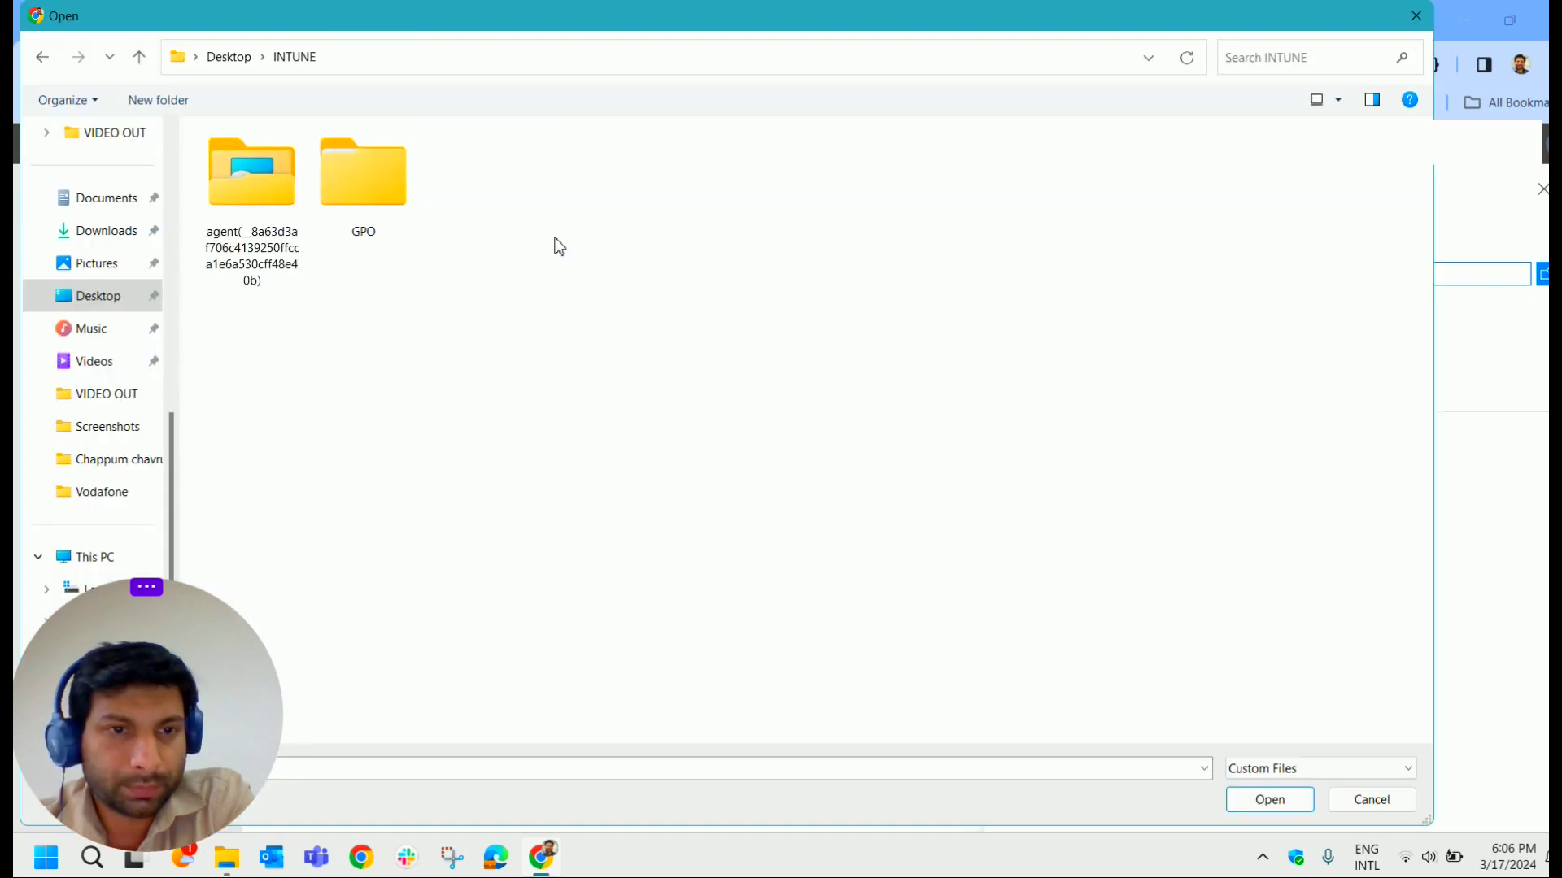
double_click(296, 208)
click(376, 176)
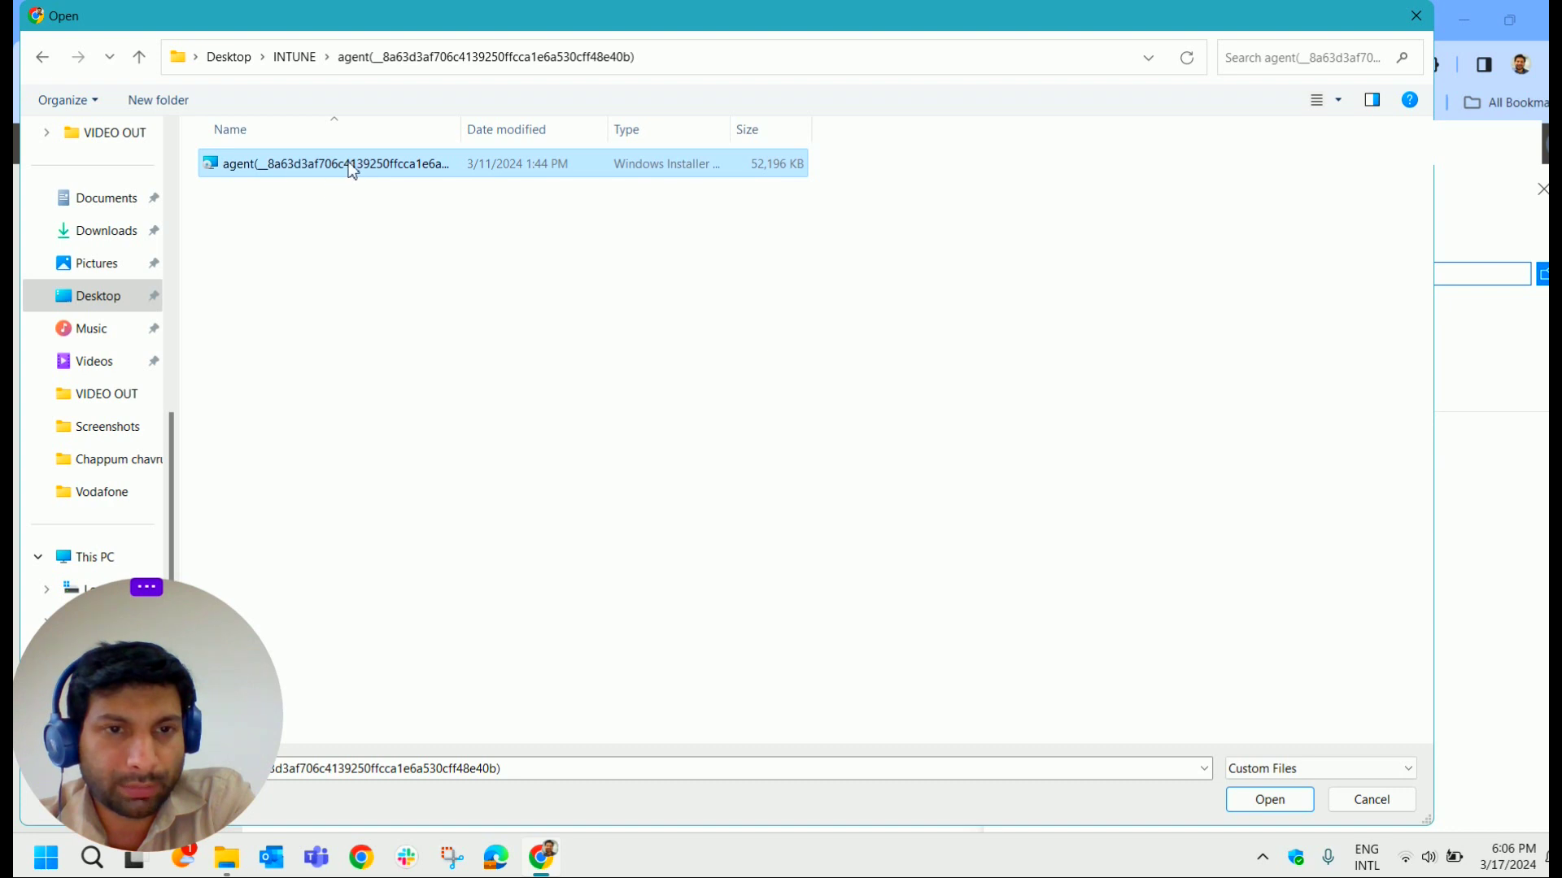
click(1270, 800)
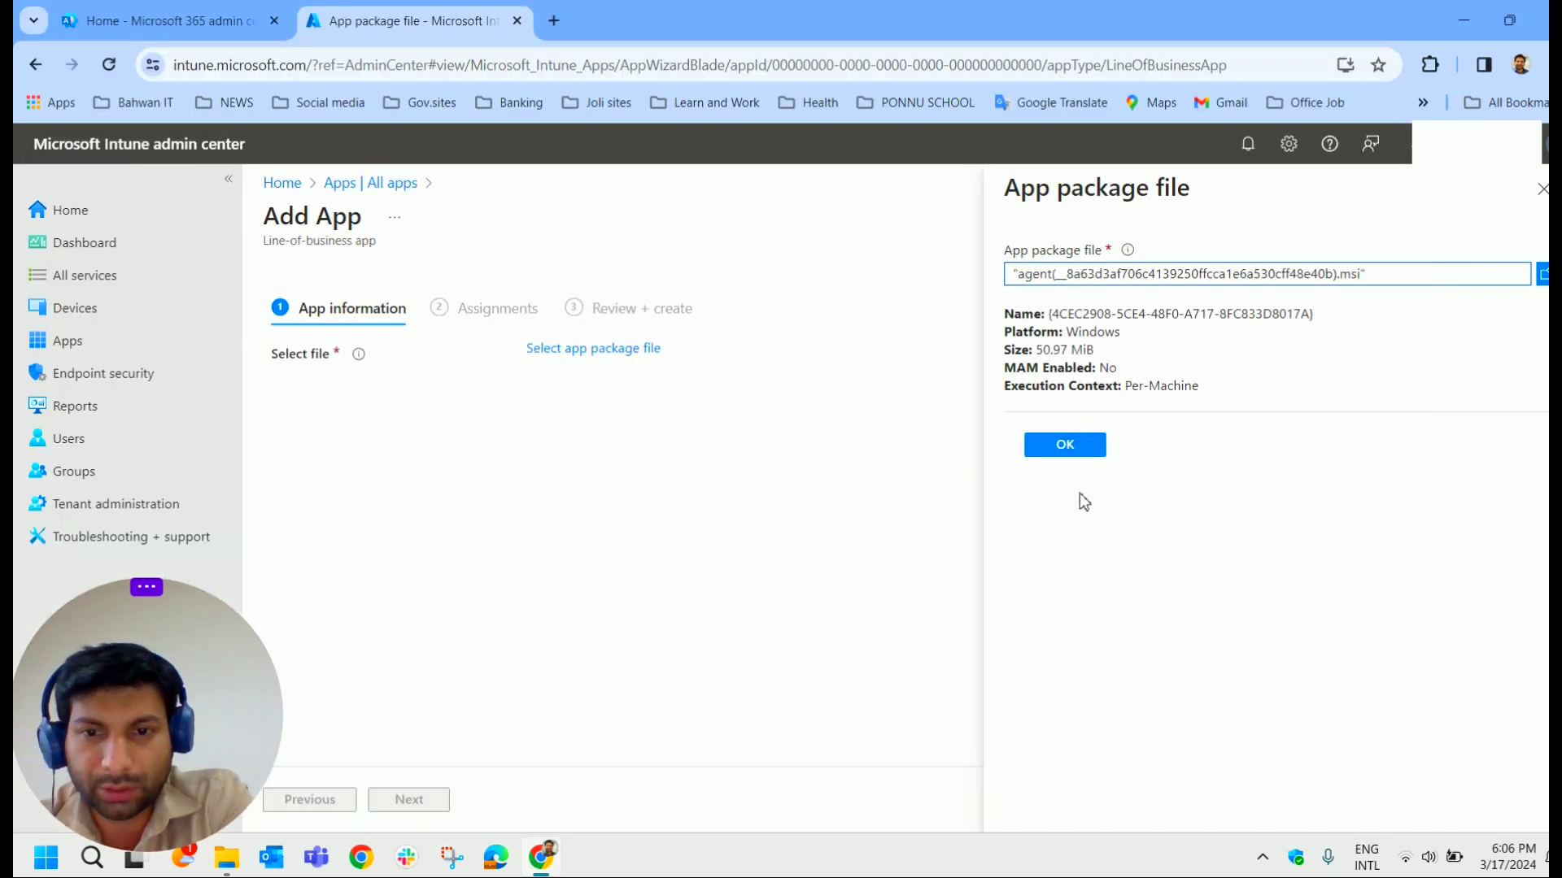
click(1077, 449)
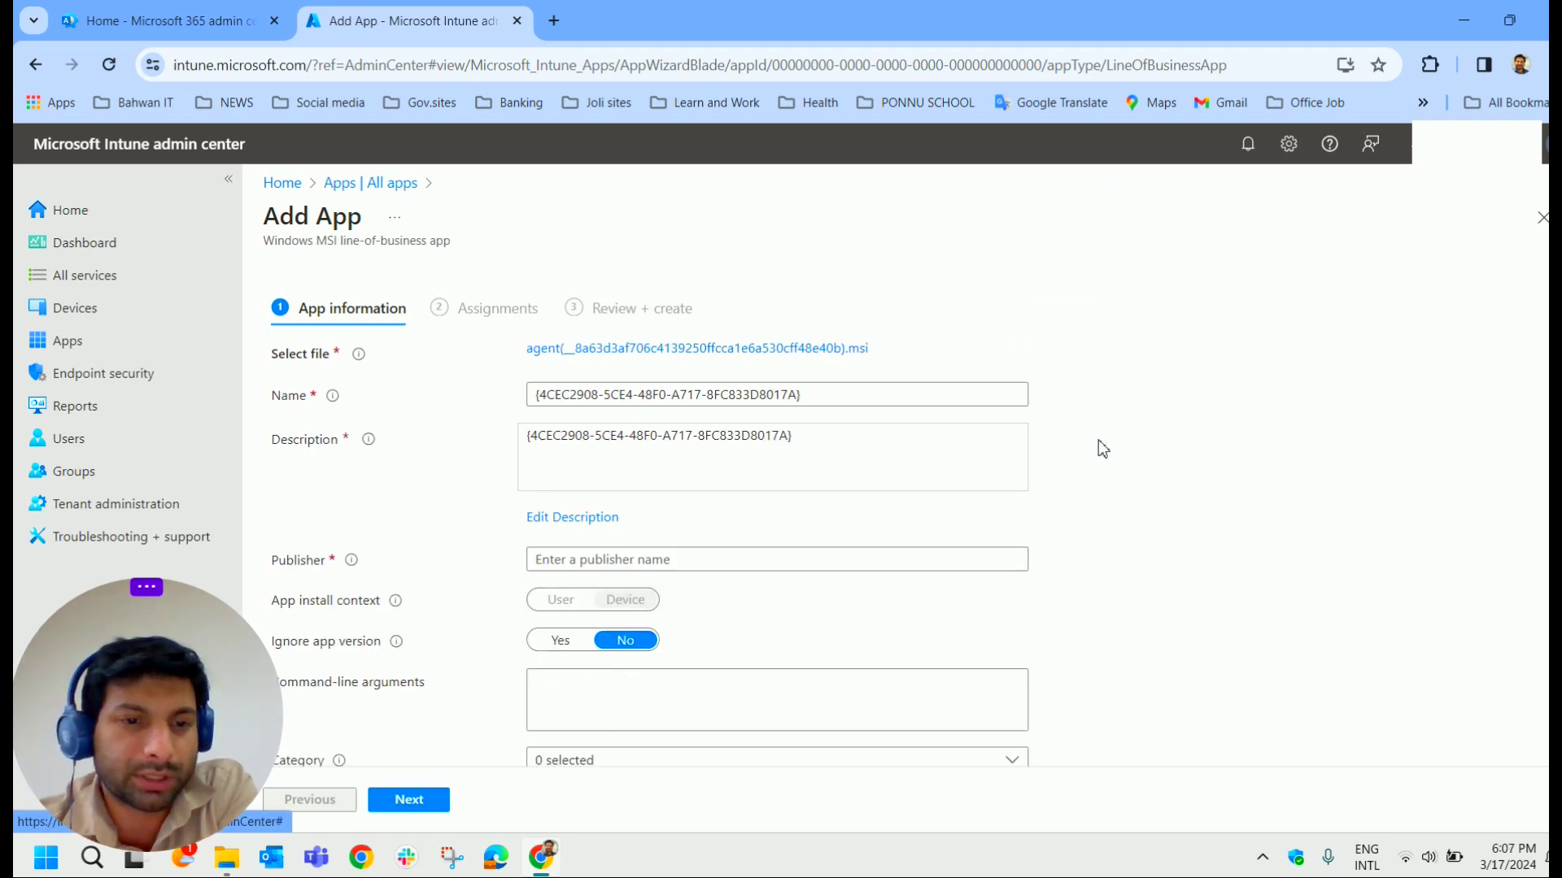
- Replace the GUID app name with 'Monitor agent'
scroll(806, 633, down, 1)
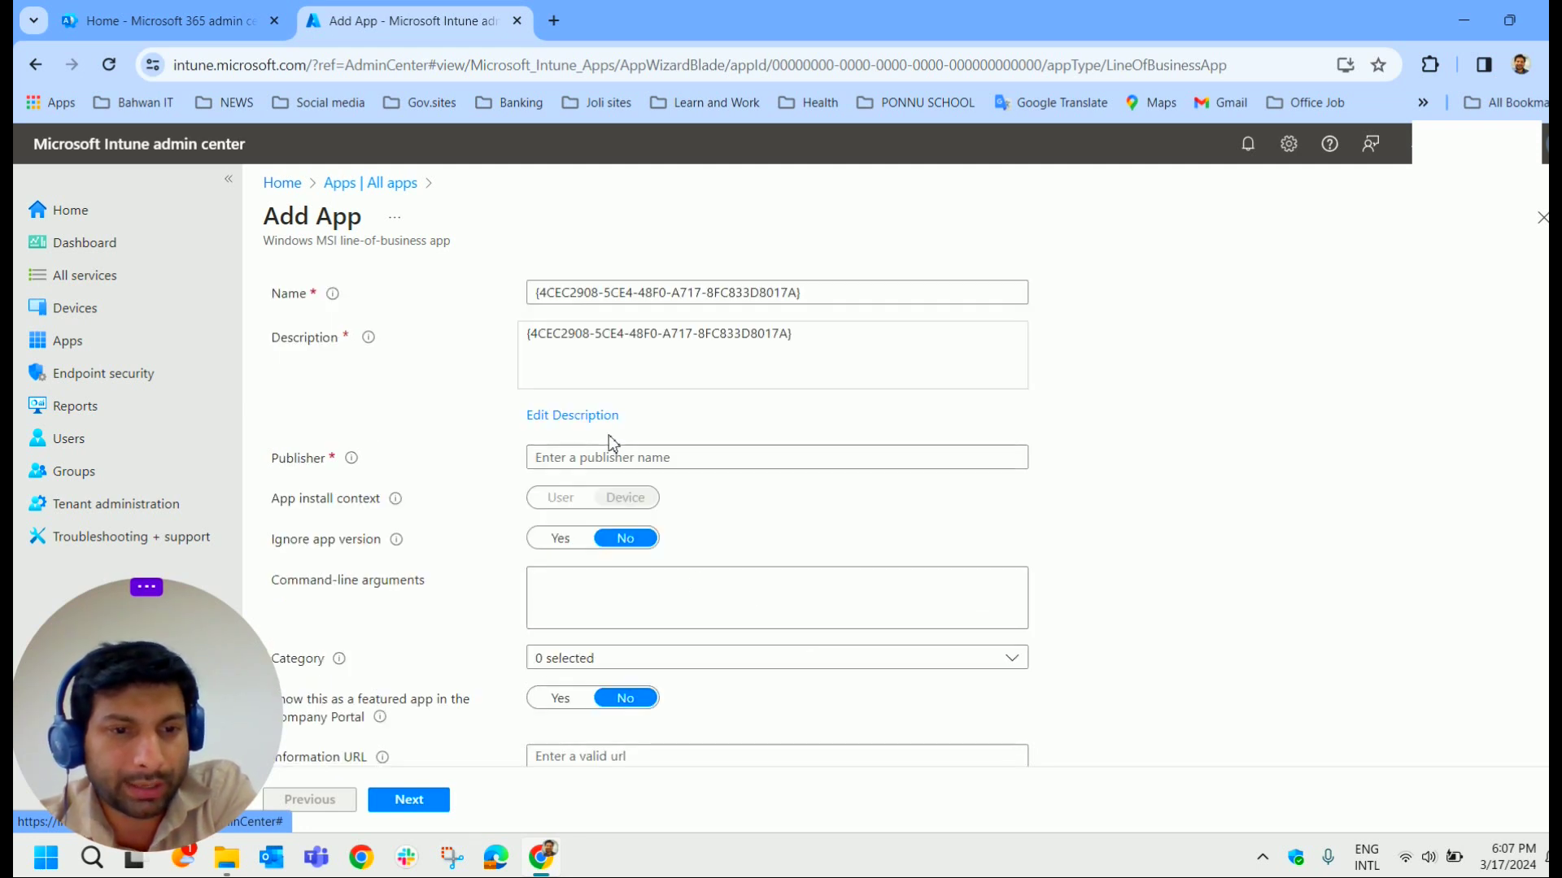
scroll(777, 675, down, 1)
scroll(788, 669, up, 2)
click(679, 393)
key(ctrl+a)
text(M)
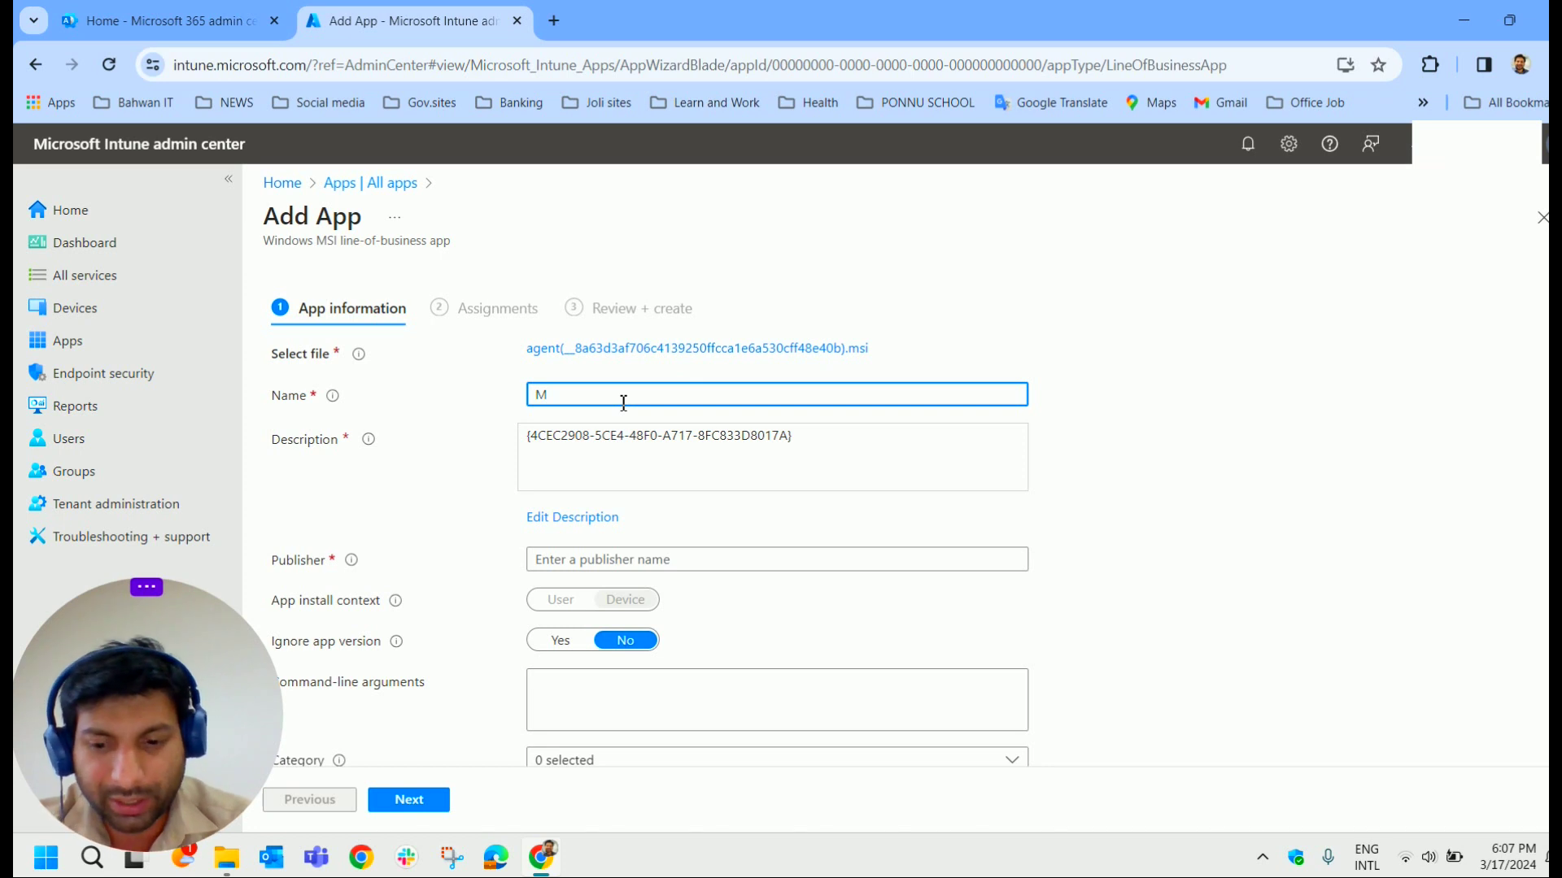
key(ctrl+a)
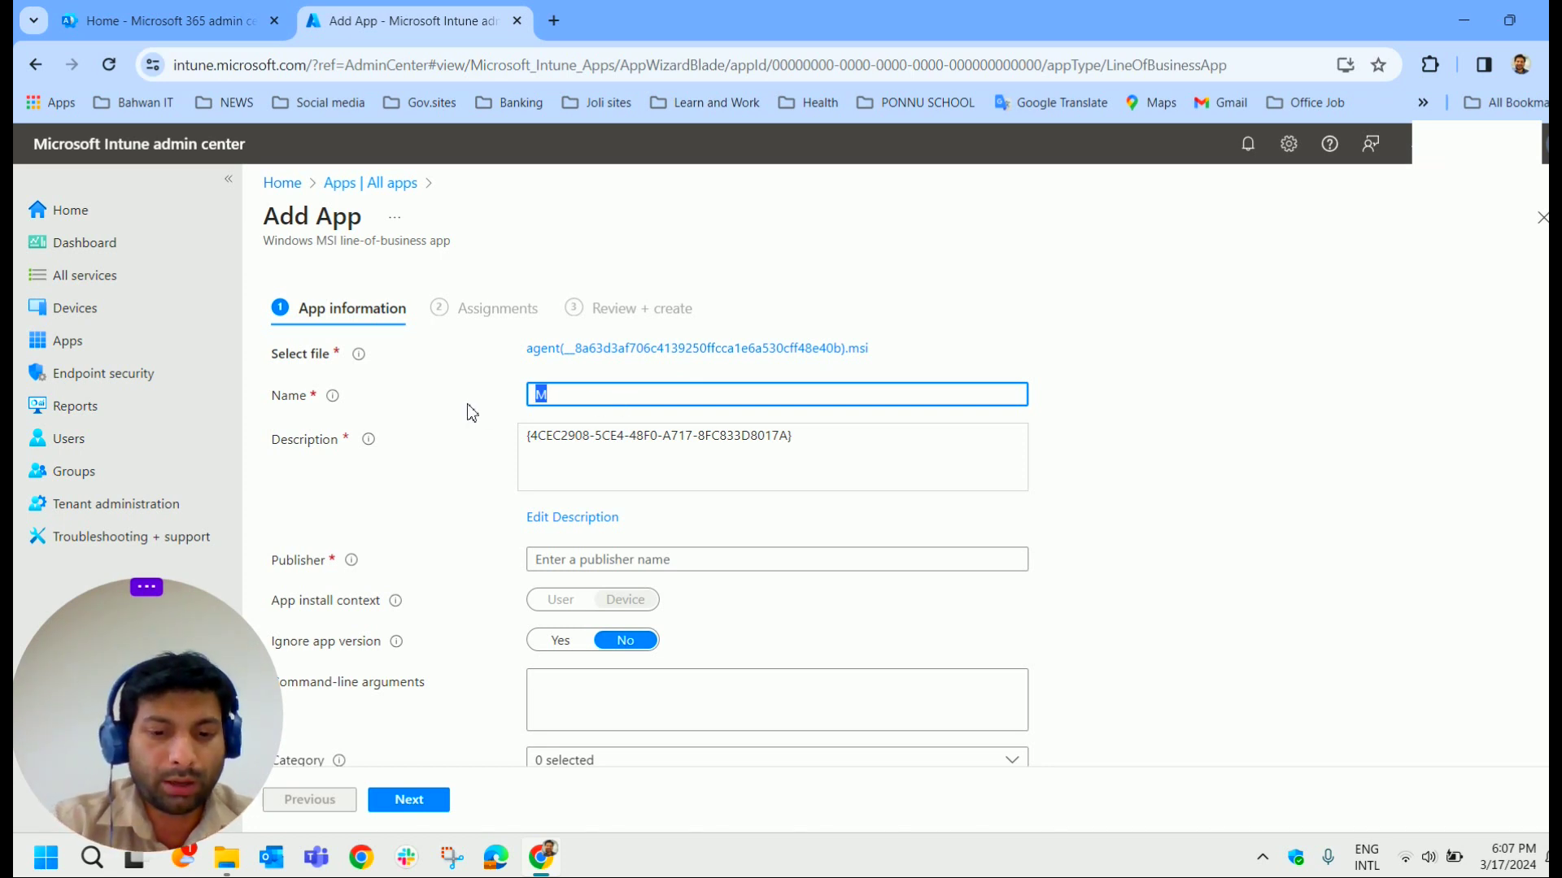
text(monit)
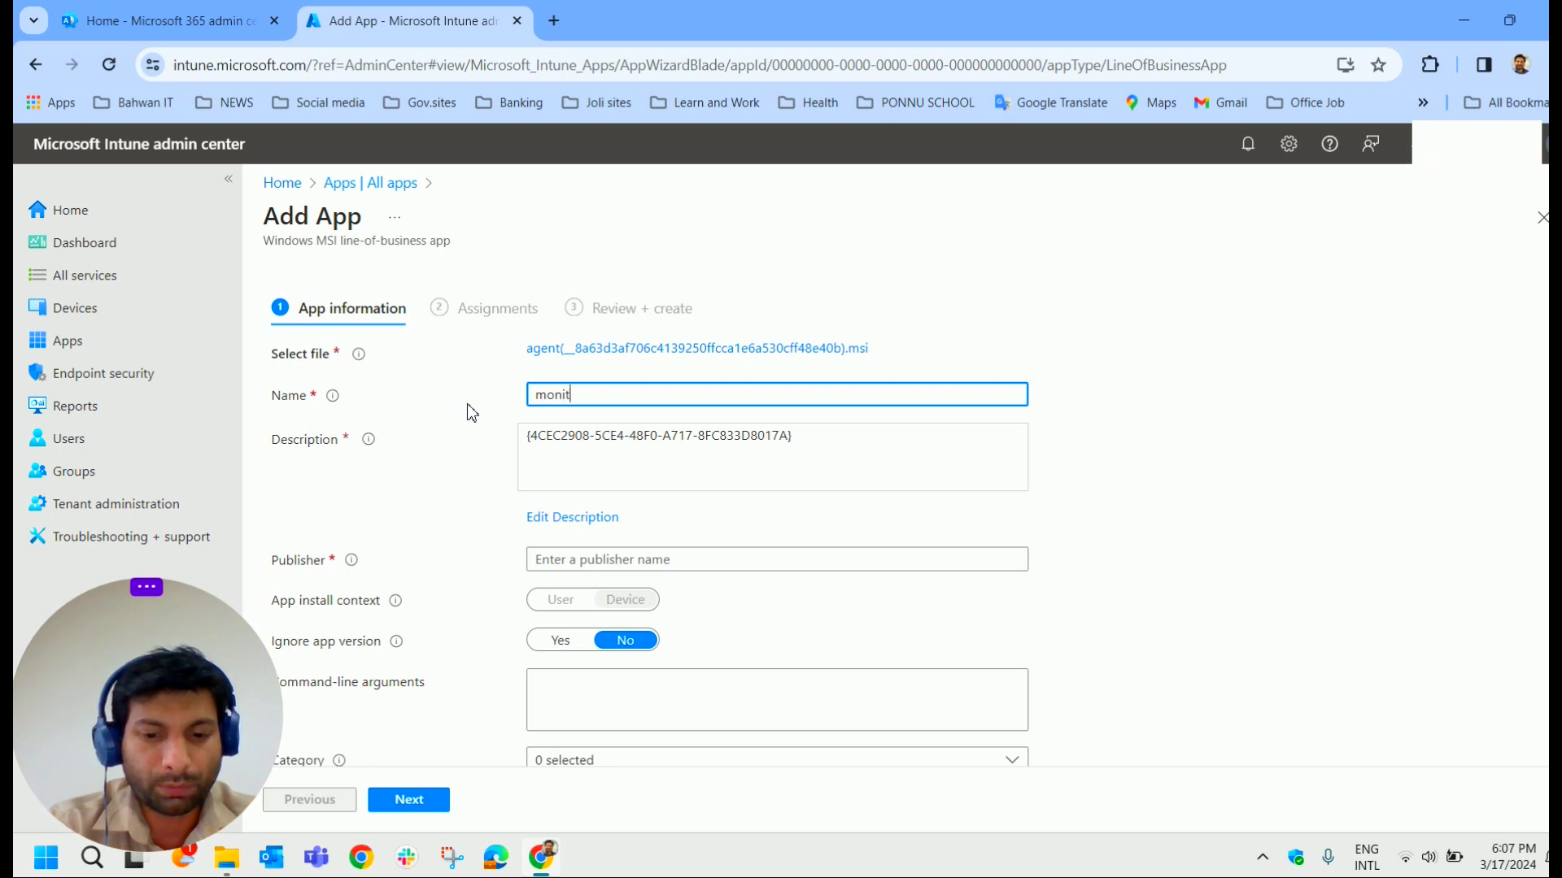
text(or agent)
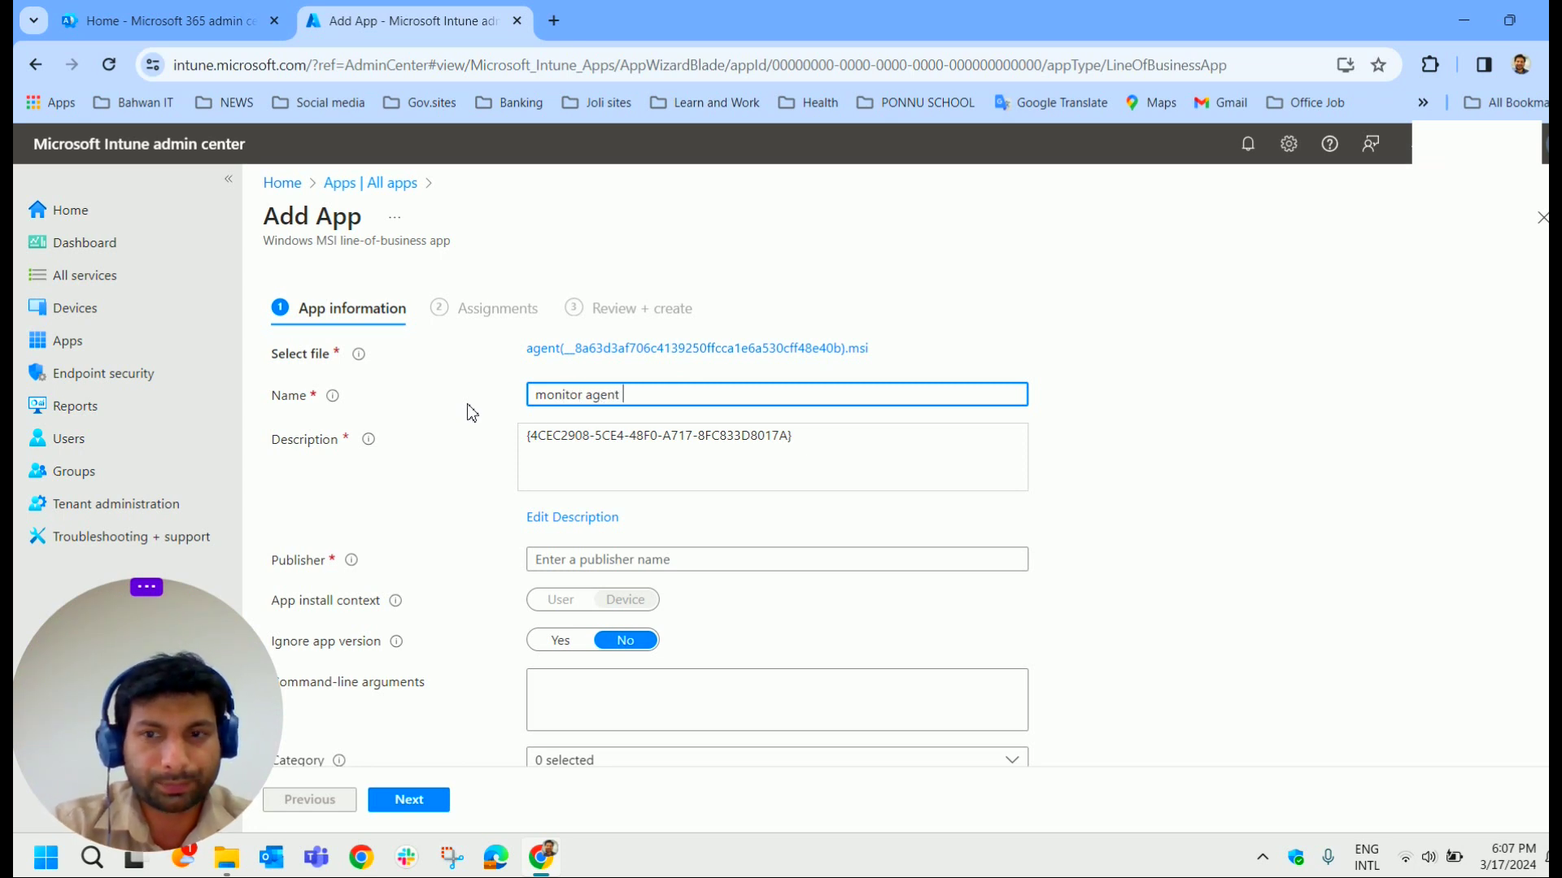
key(Home)
key(Delete)
text(M)
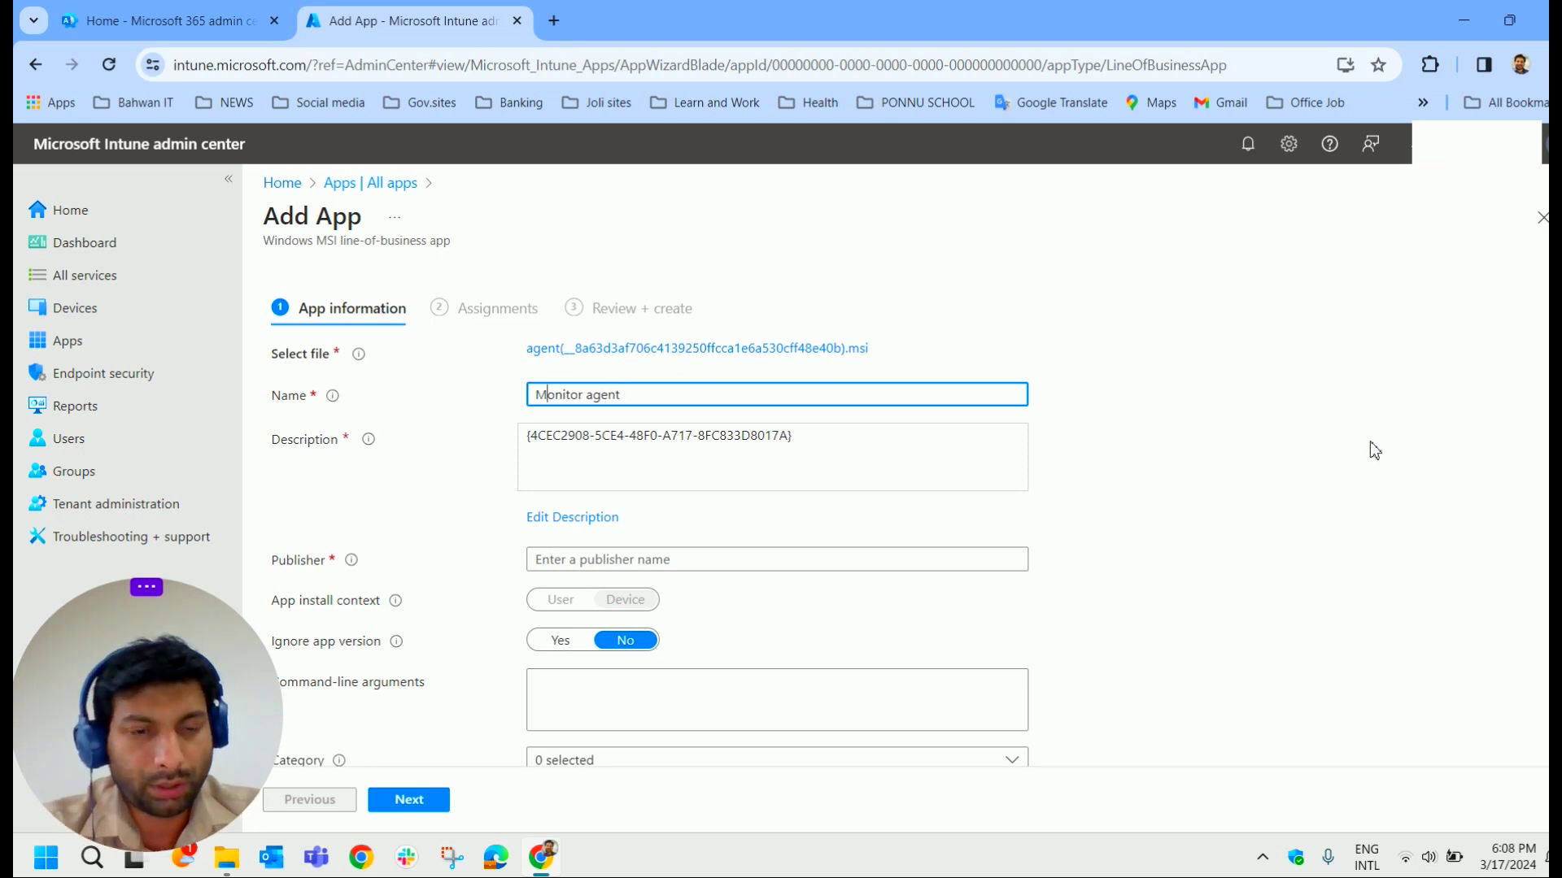
drag(634, 396, 516, 404)
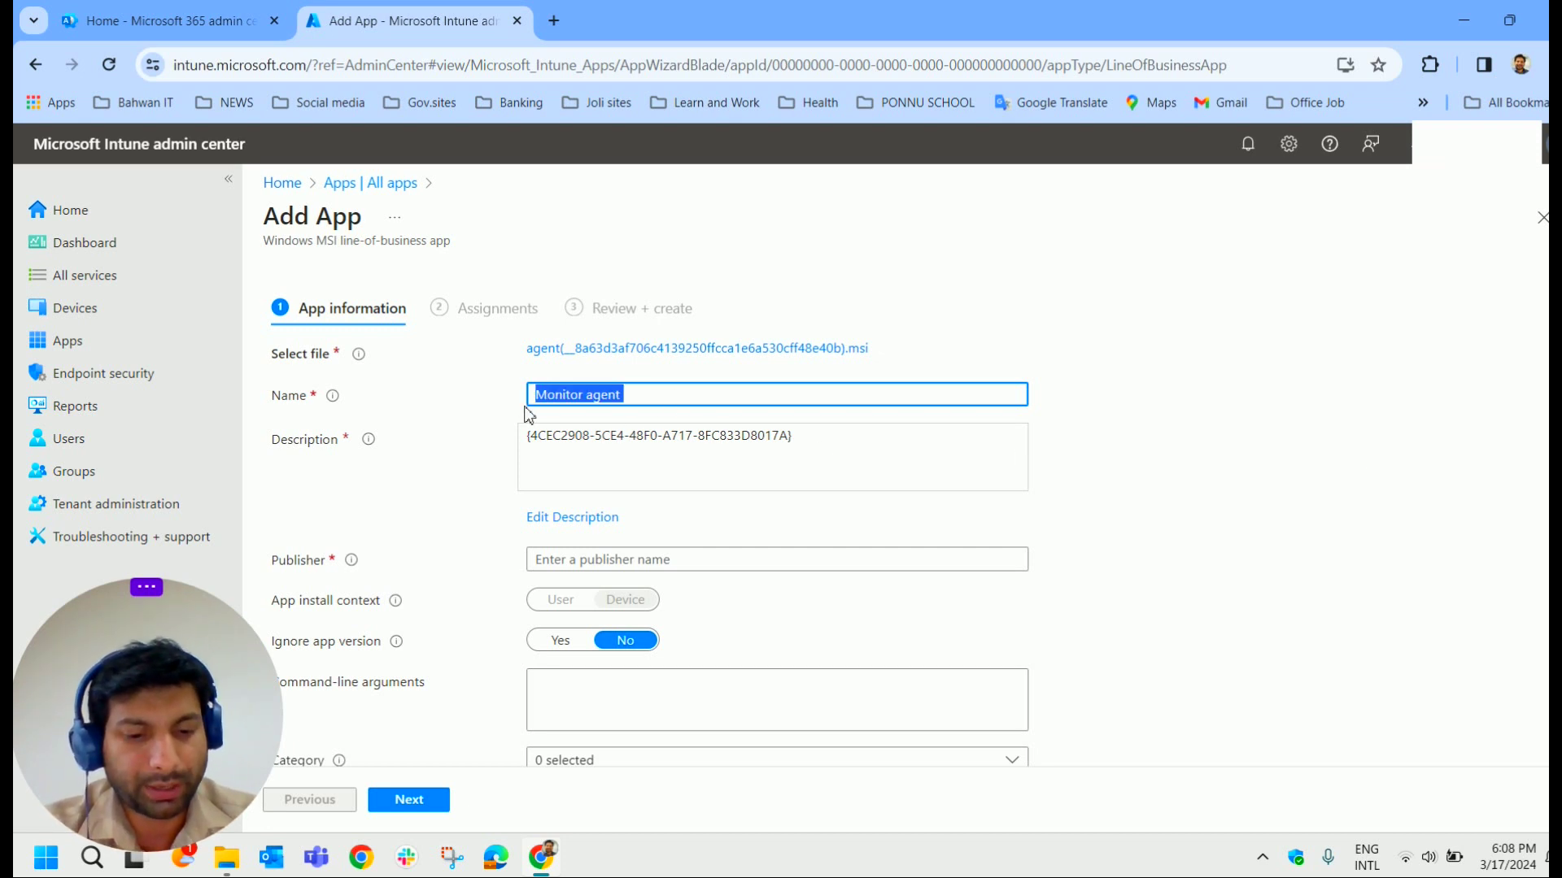
drag(822, 447, 523, 439)
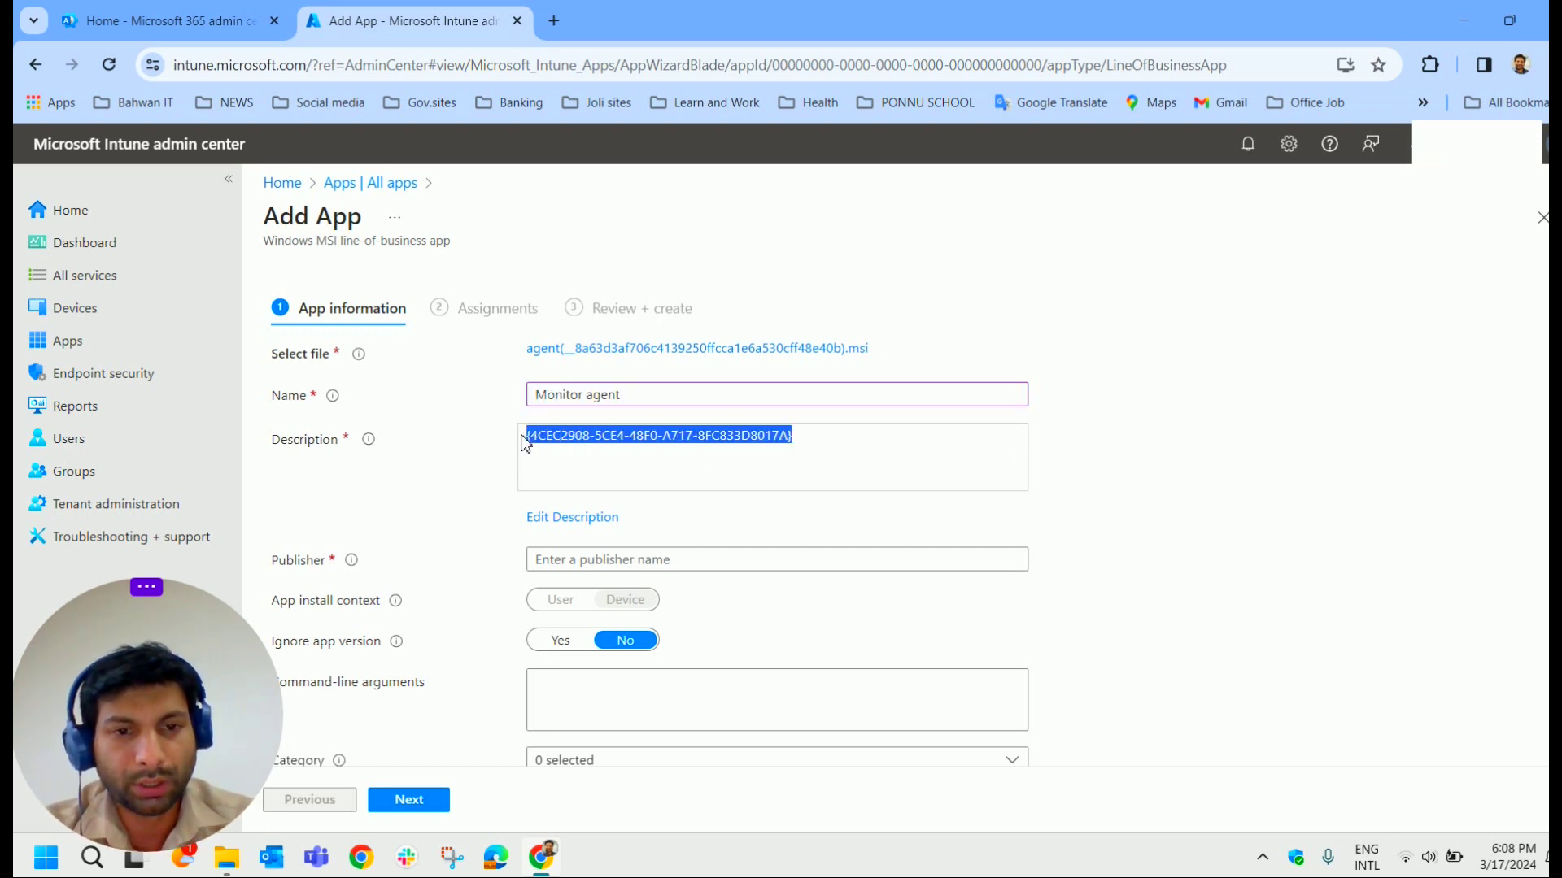
- Enter 'Agent' as the publisher
click(692, 574)
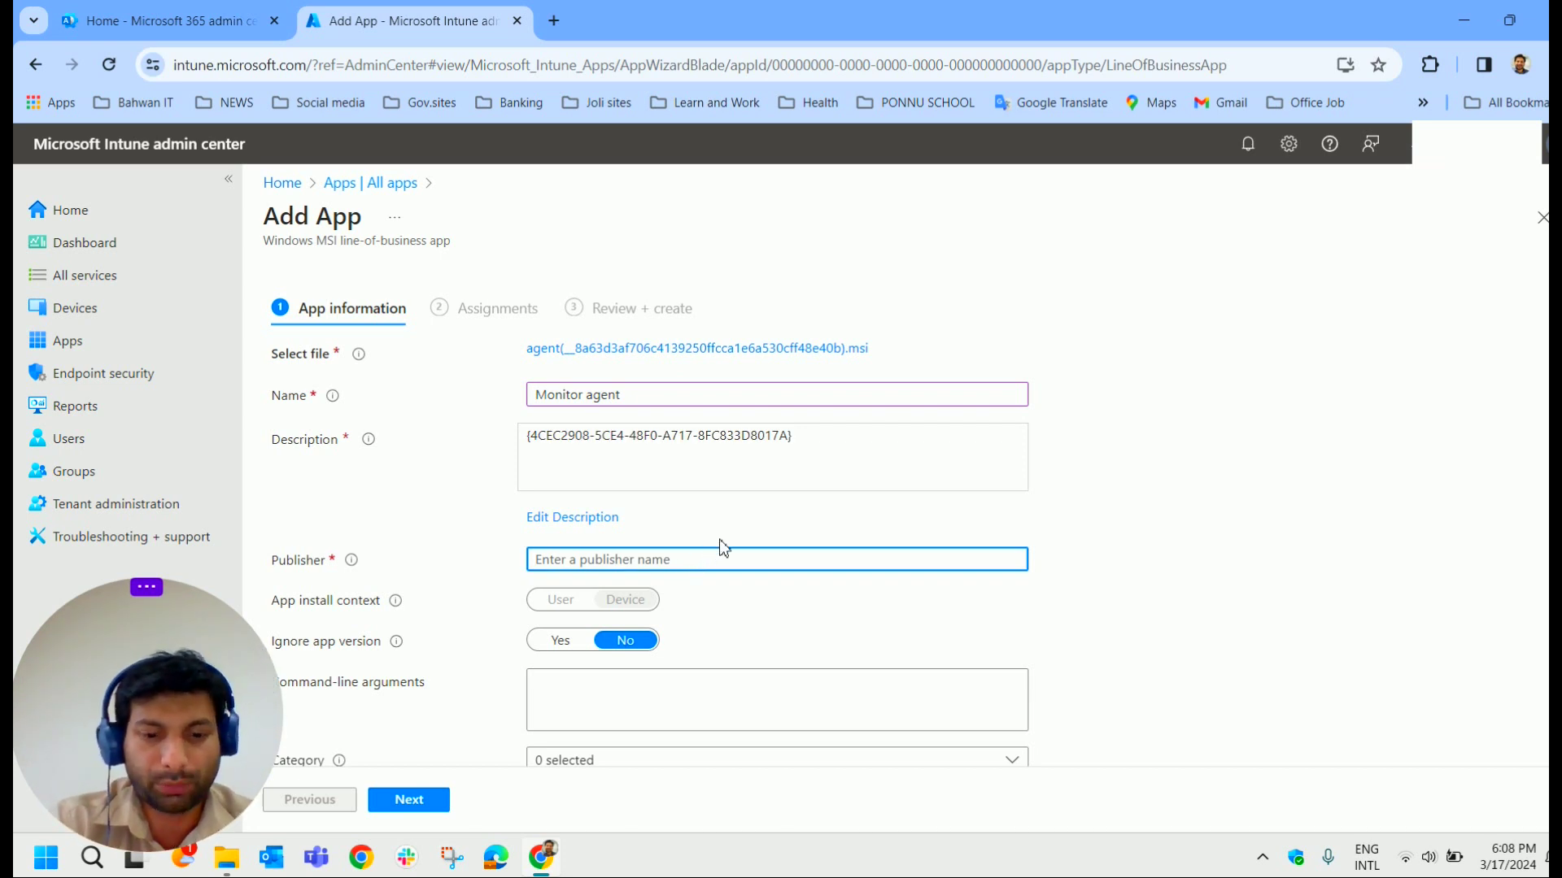
text(Agnet)
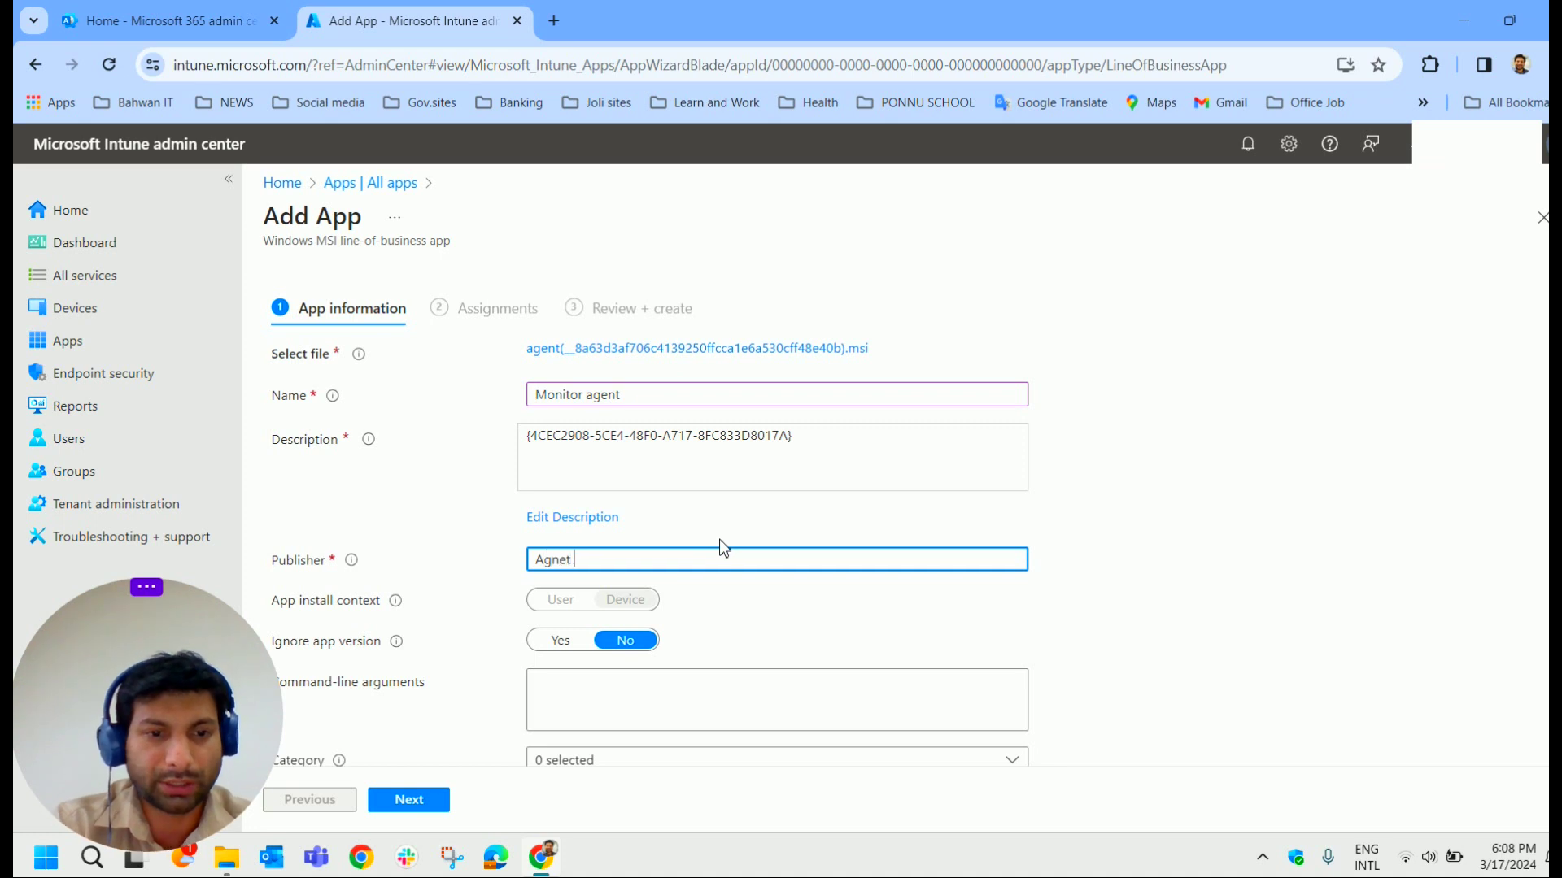
key(BackSpace)
key(BackSpace)
key(BackSpace)
key(BackSpace)
text(ent)
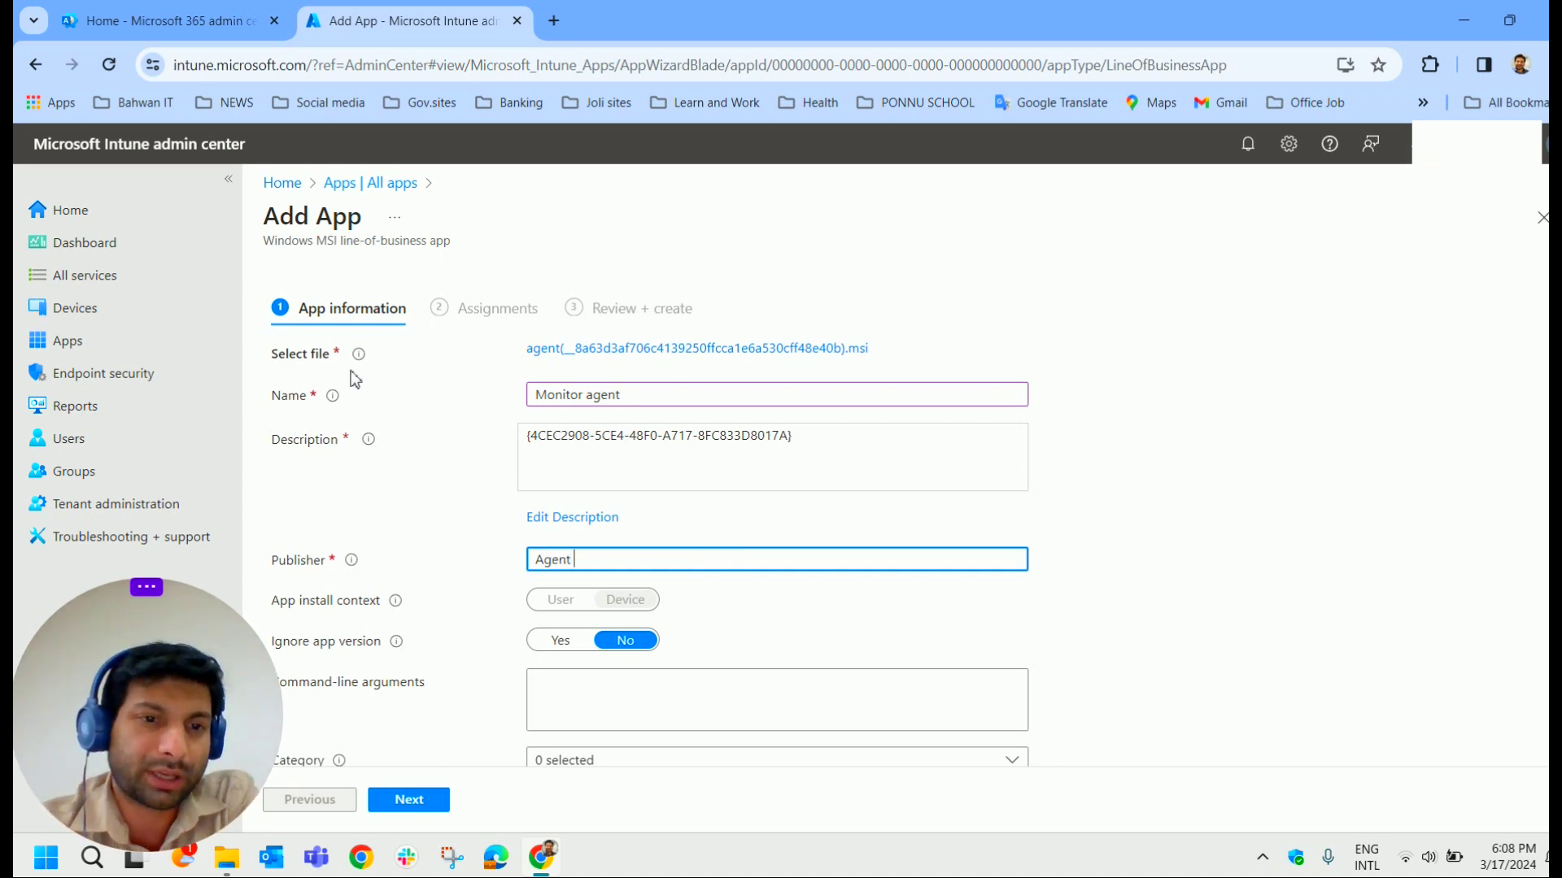
scroll(422, 453, down, 3)
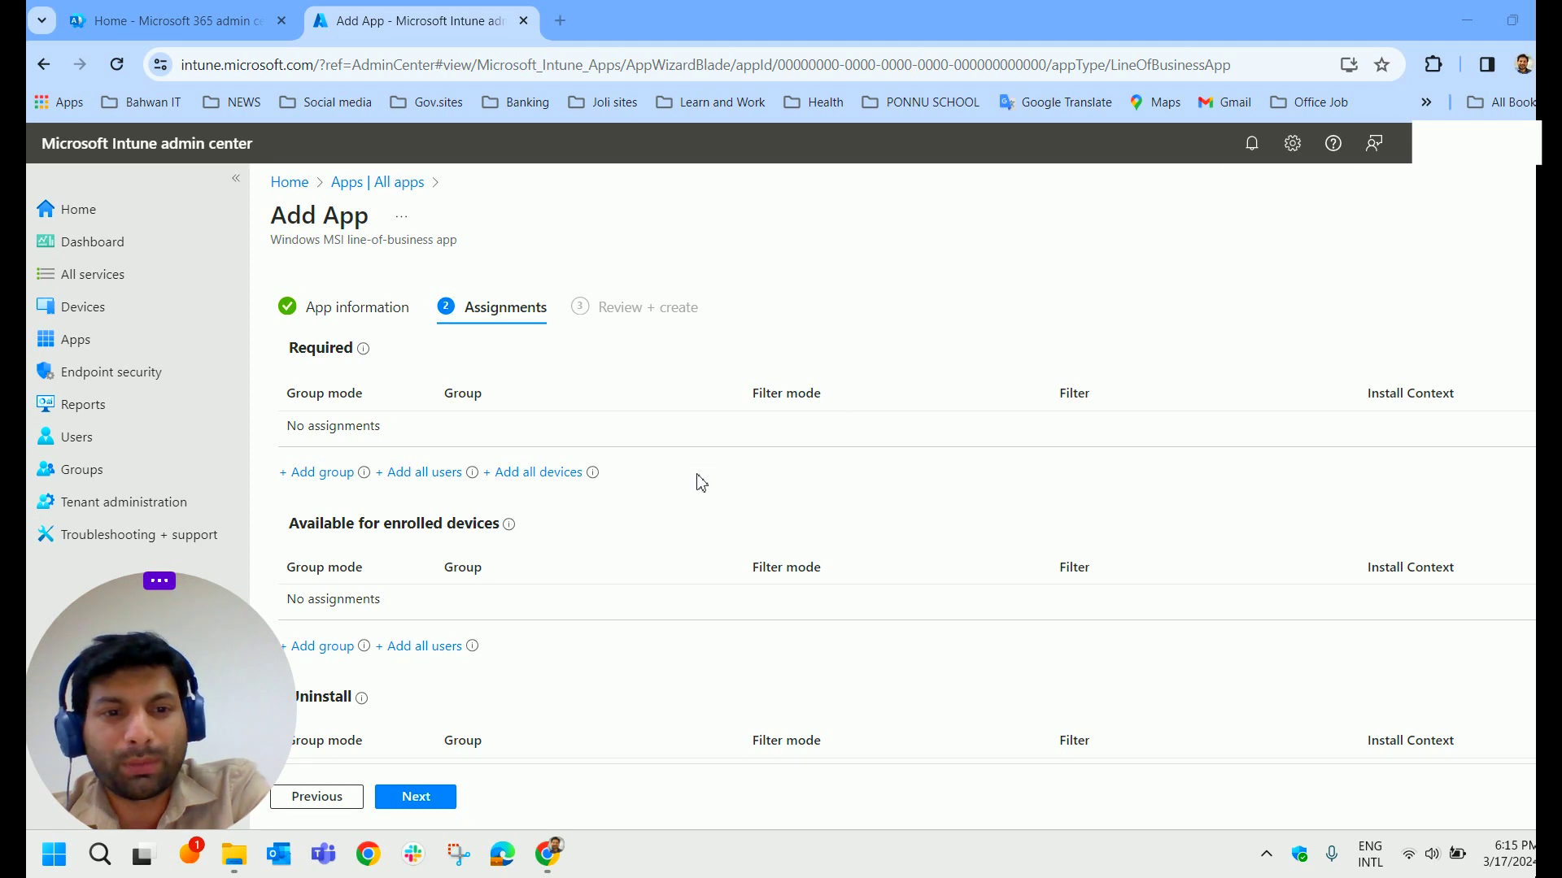
- Make Monitor Agent required for all users and all devices, then review and create it
click(420, 480)
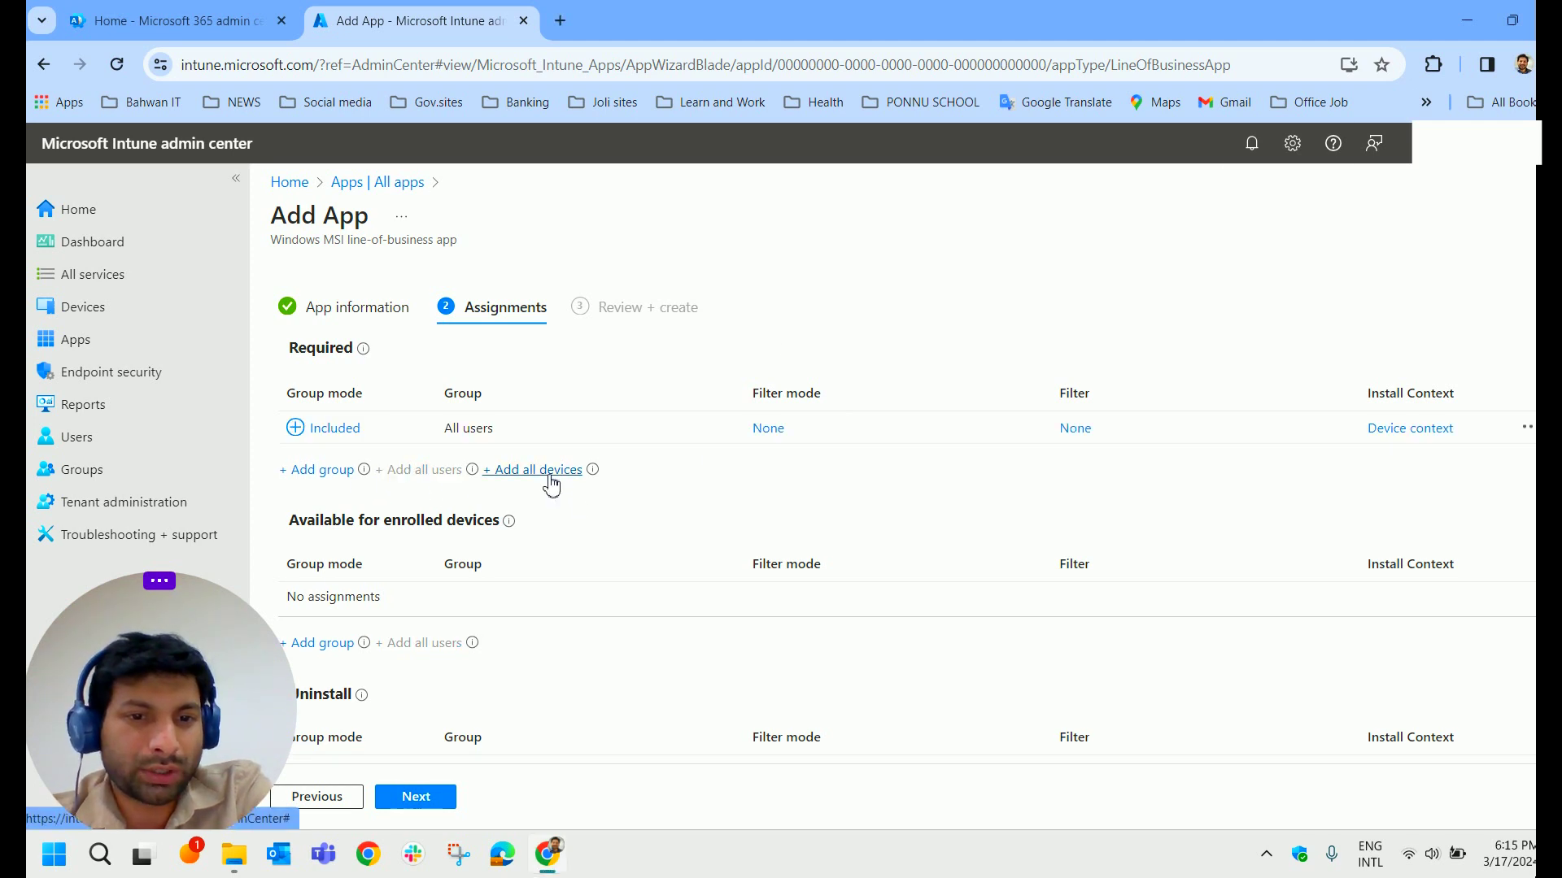
click(544, 478)
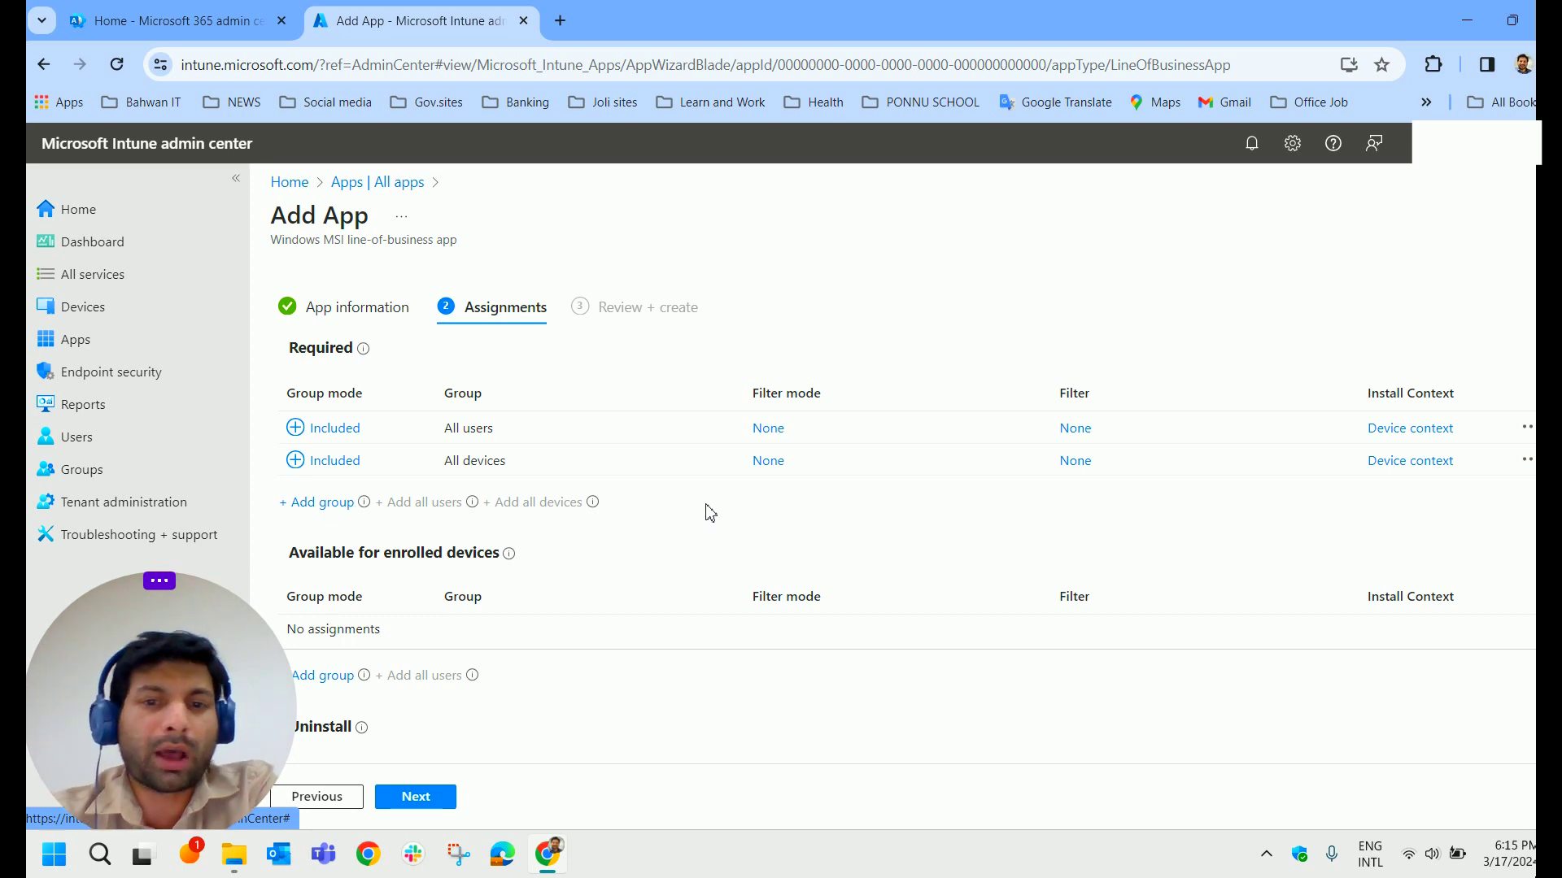
scroll(690, 600, down, 1)
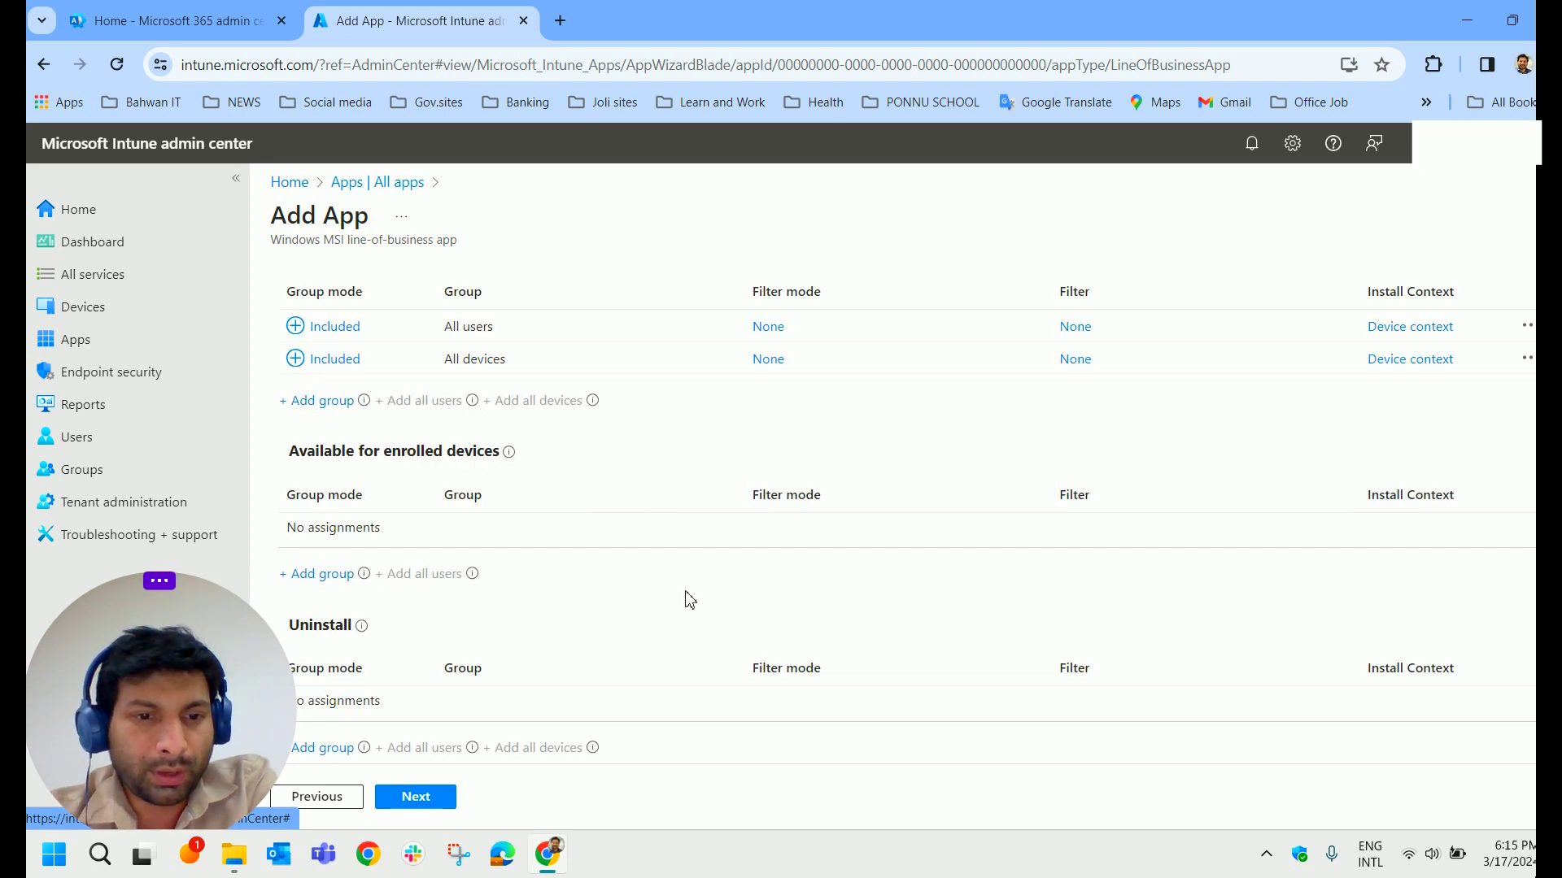
click(436, 797)
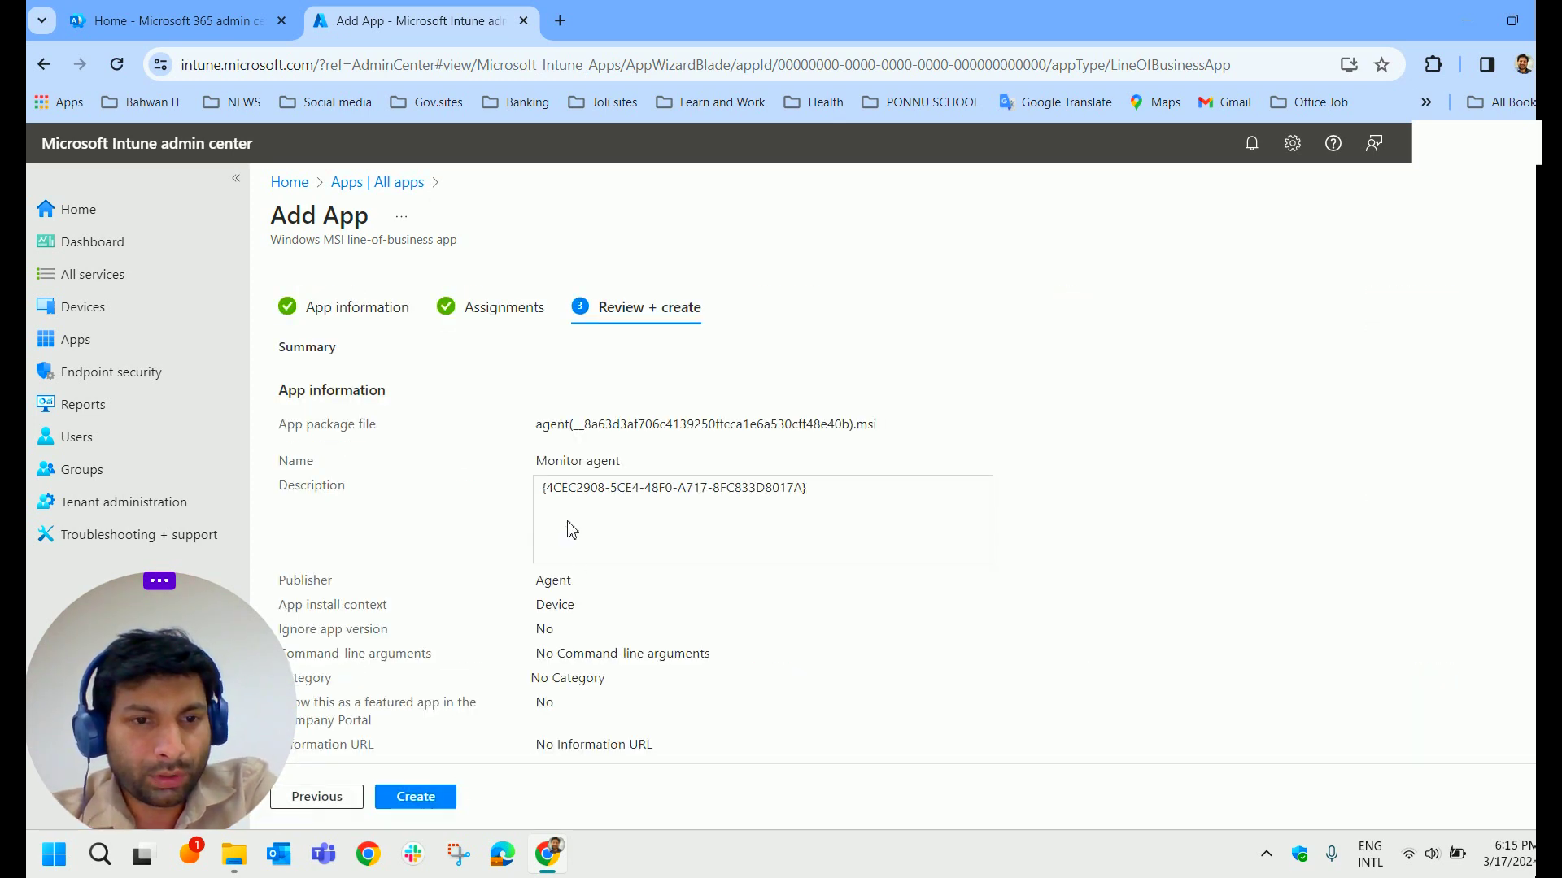
scroll(573, 530, down, 4)
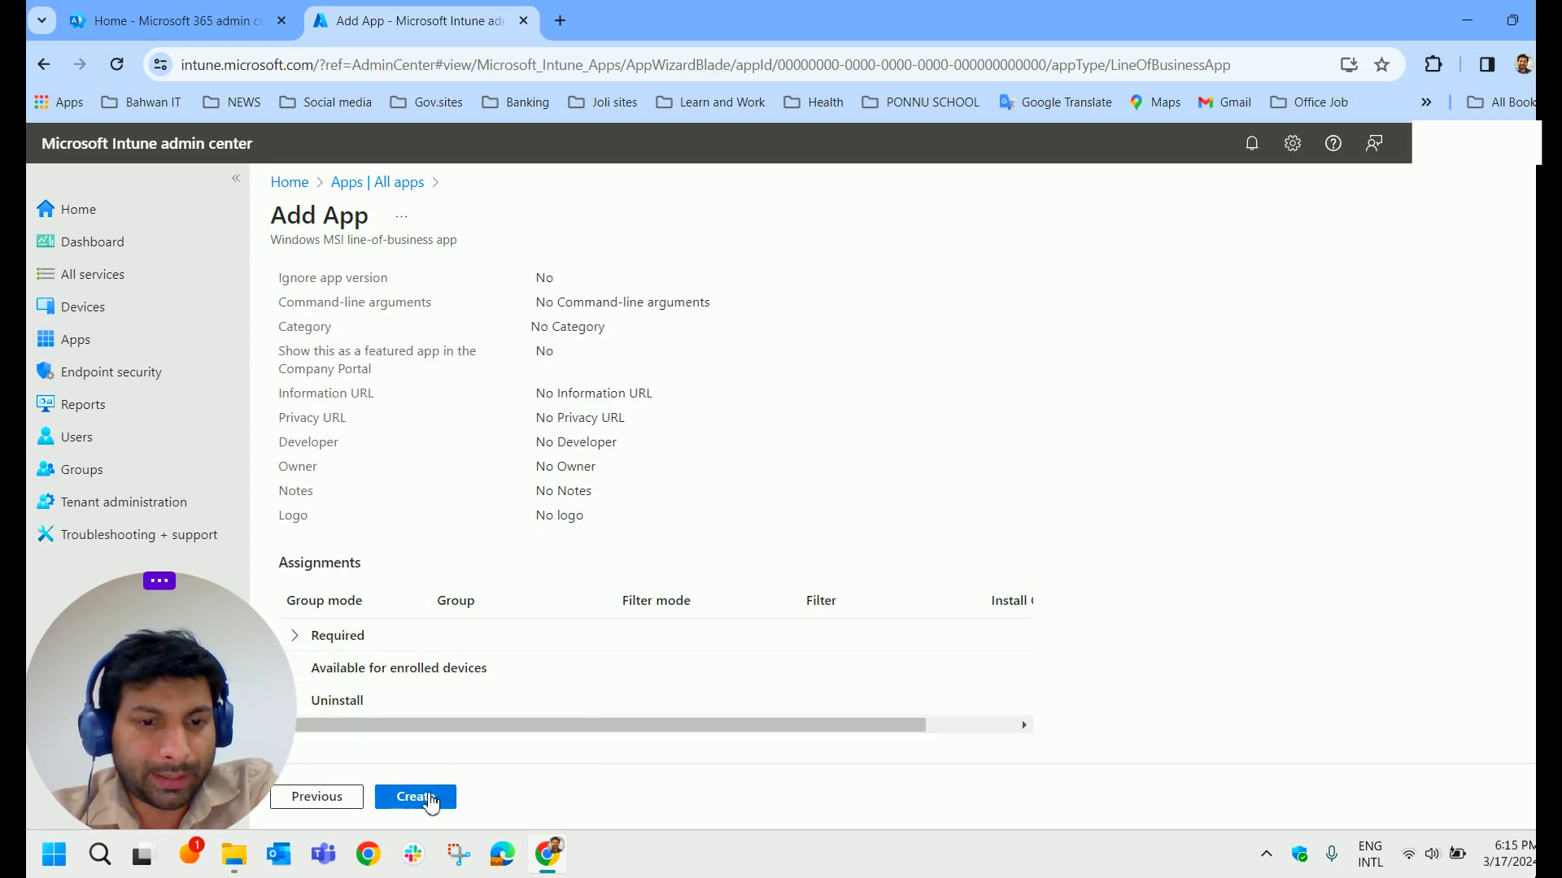
click(416, 797)
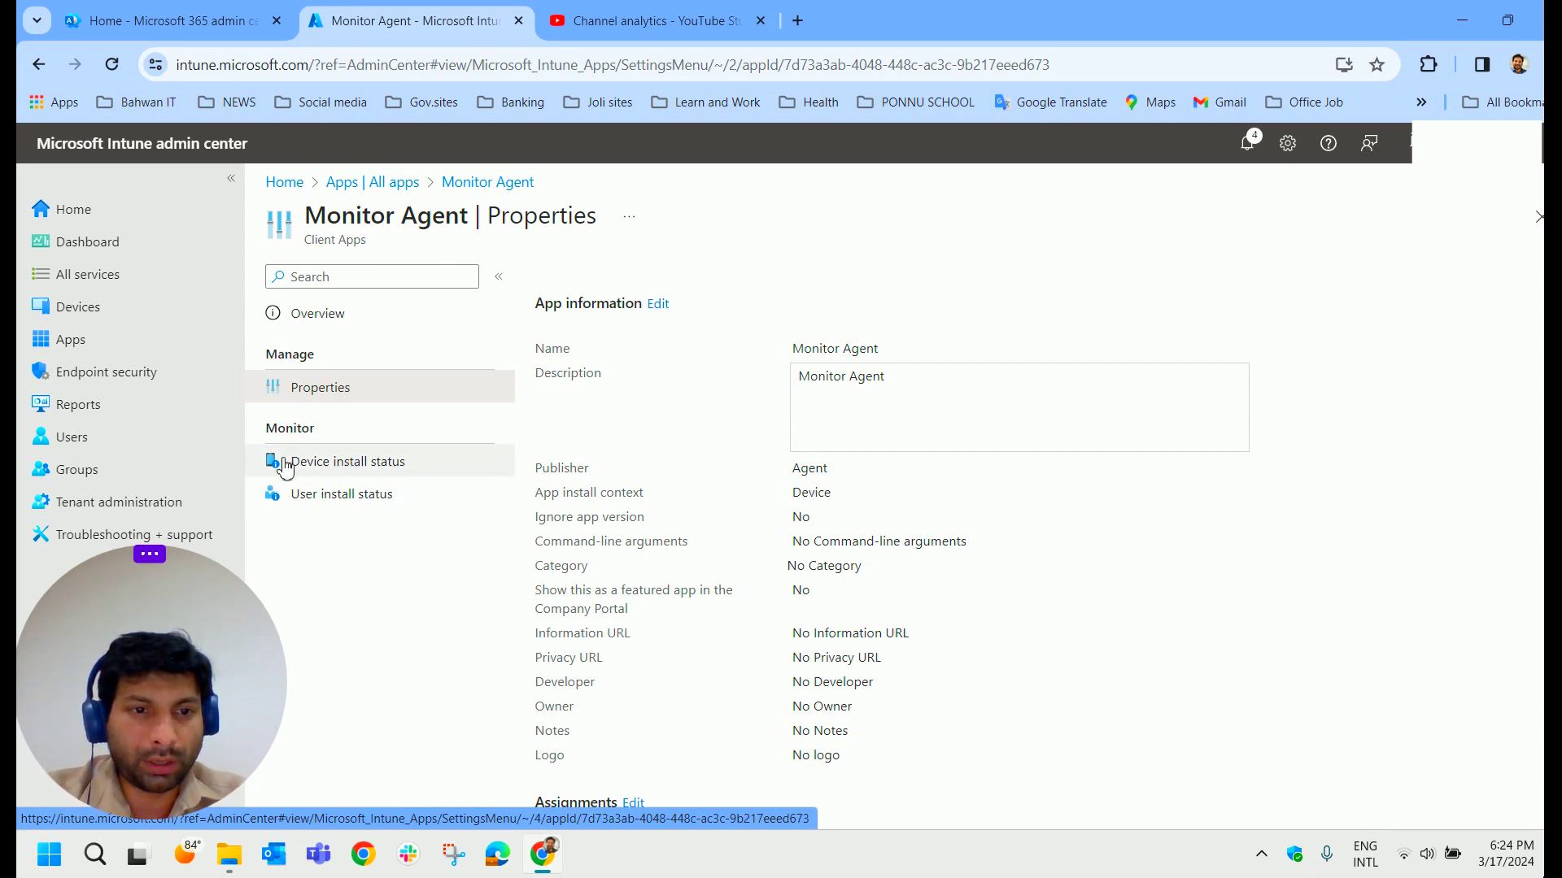
- Check Device install status, then view the Overview showing version 24.7.1411 with zero installs
double_click(310, 427)
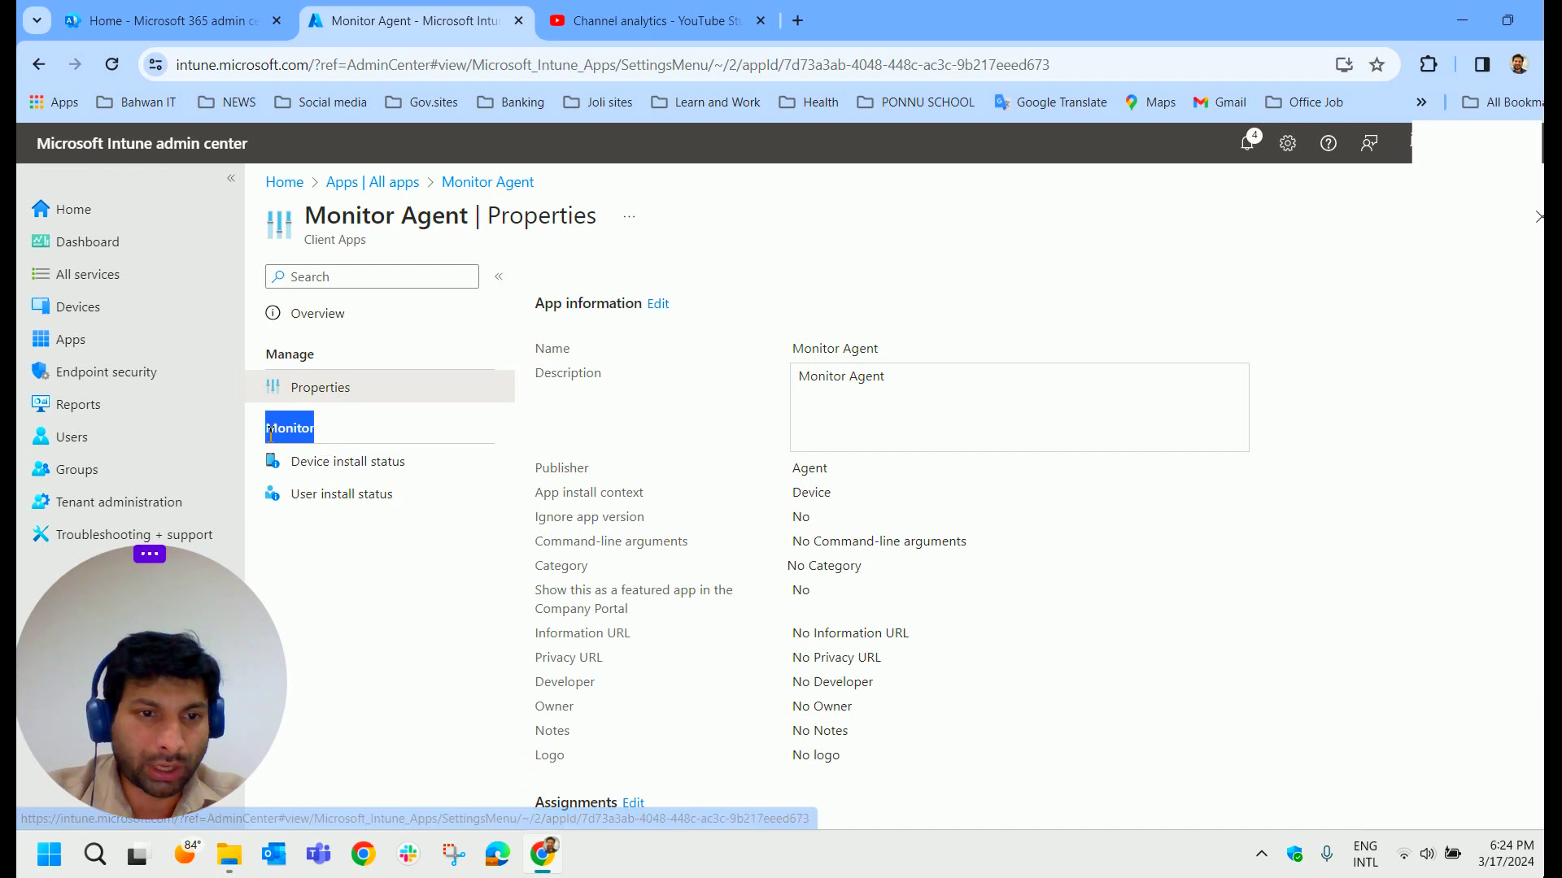
click(337, 465)
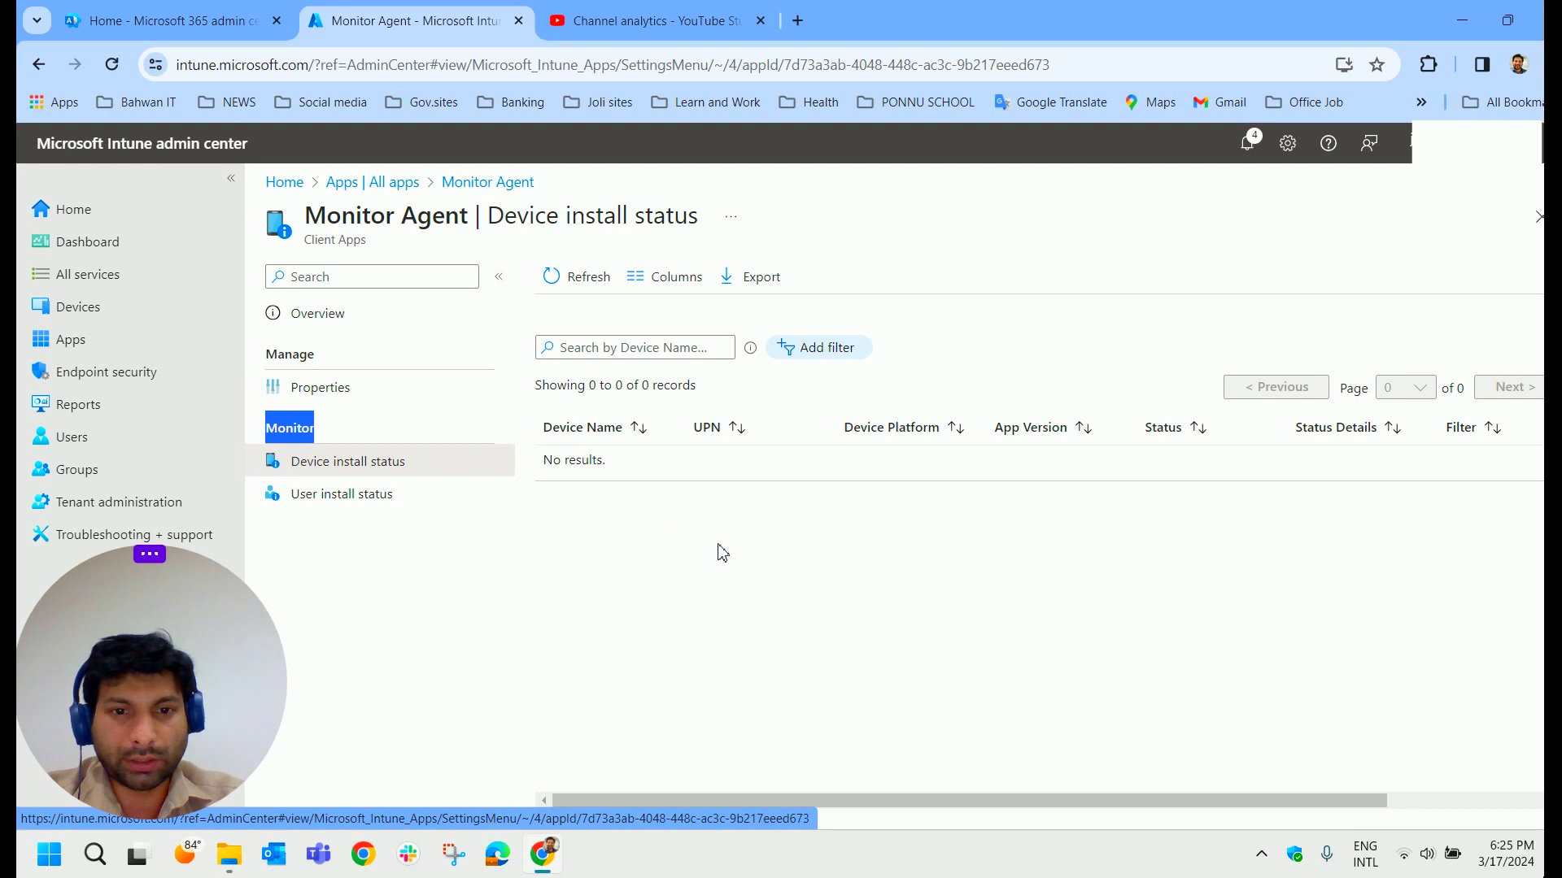
click(345, 330)
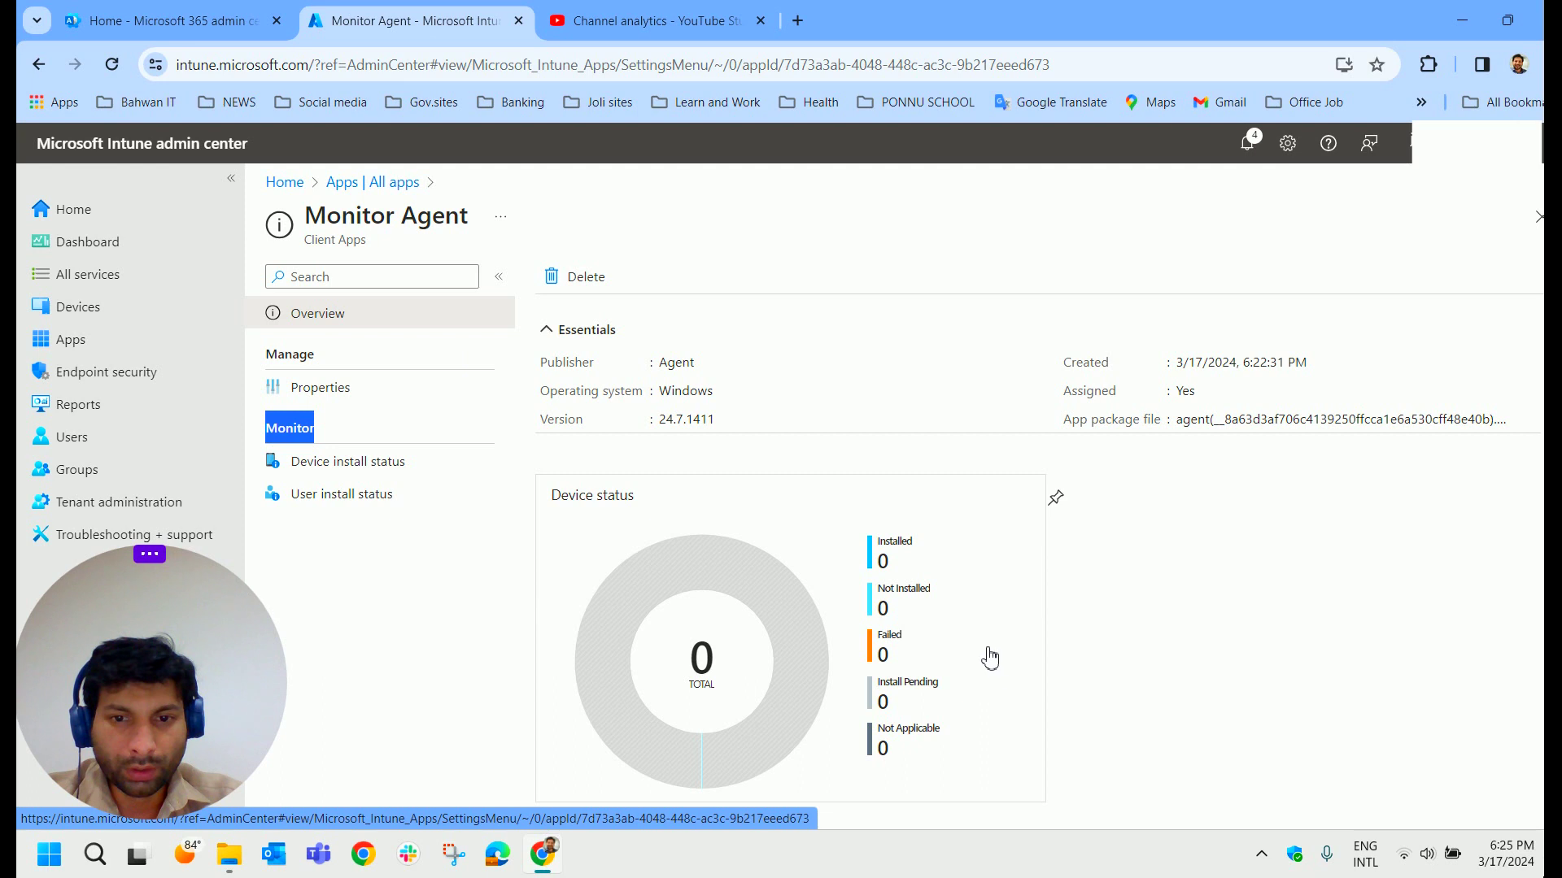